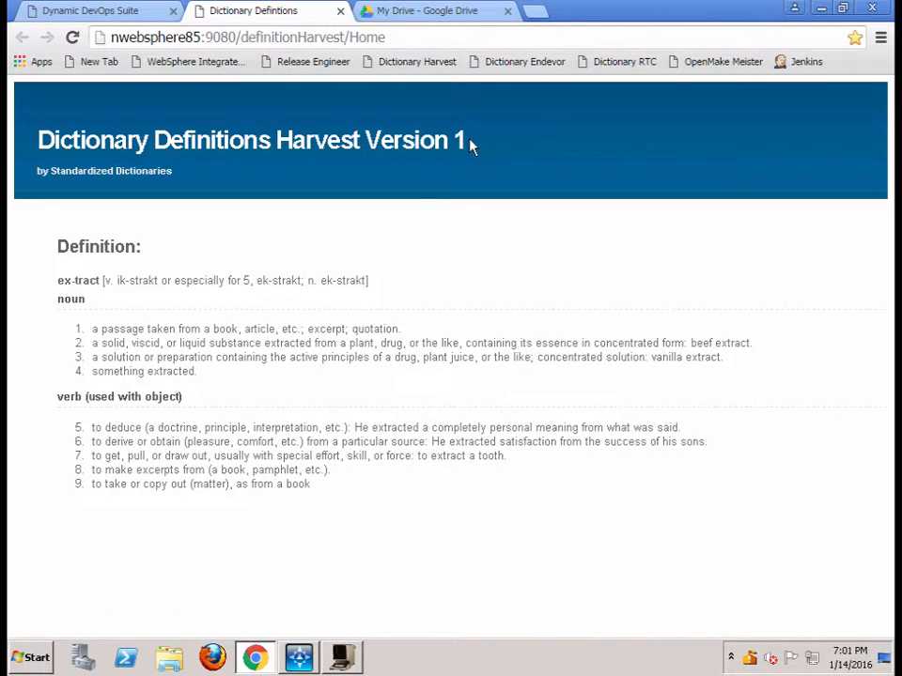
Switch to the wc3270 TSO session and use ISPF option =3.4 to list and page through the data sets matching P390A
click(342, 657)
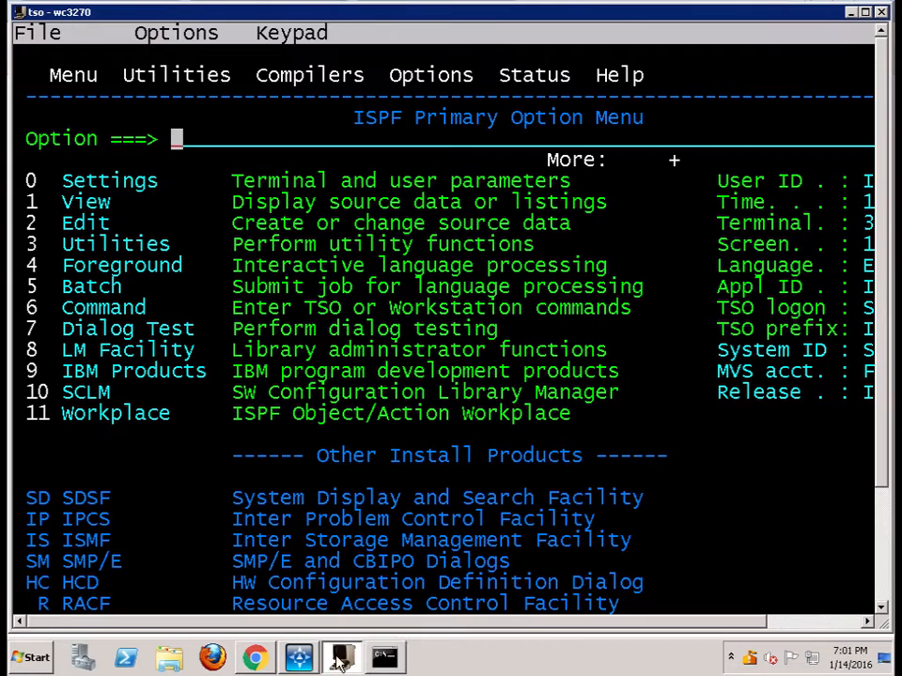
text(-3.4)
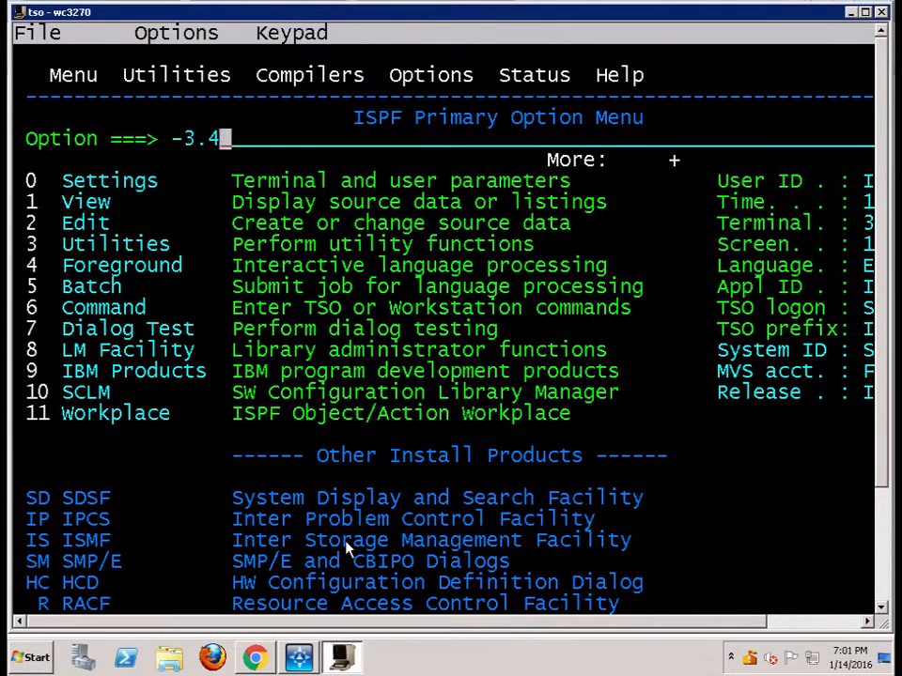
key(Return)
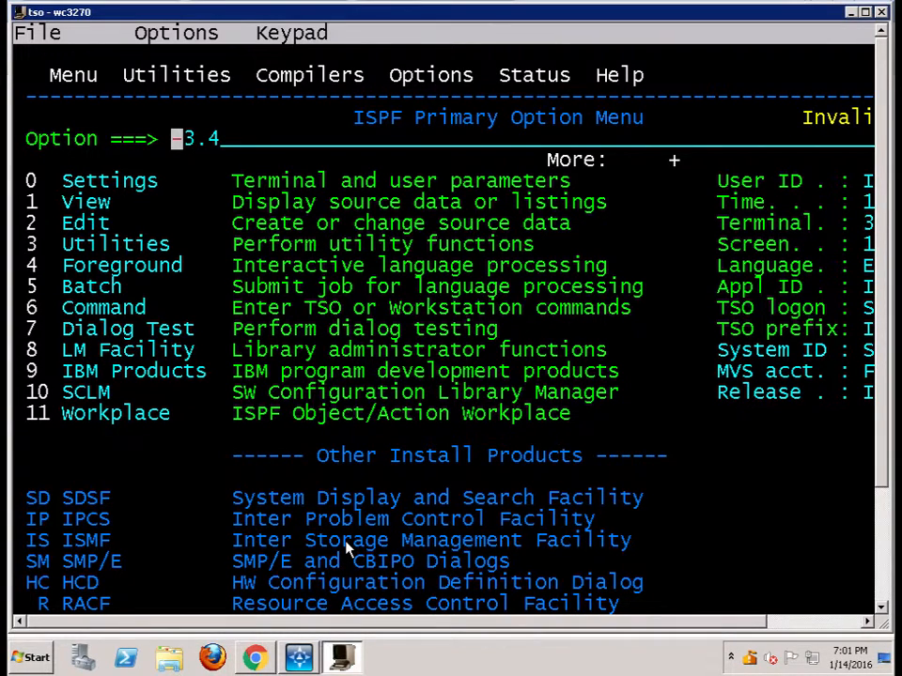
text(=3.4)
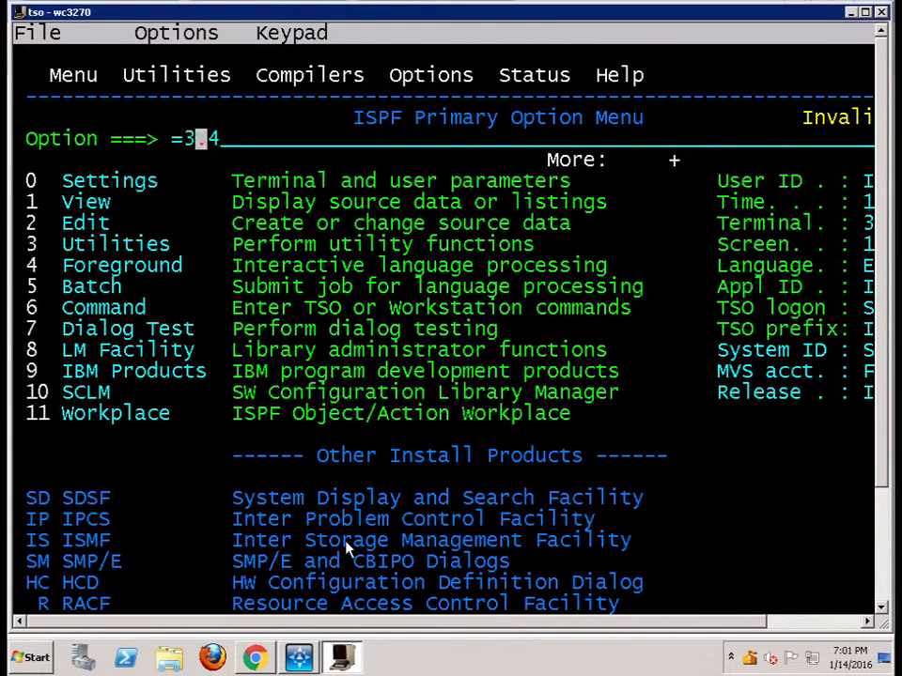
key(Return)
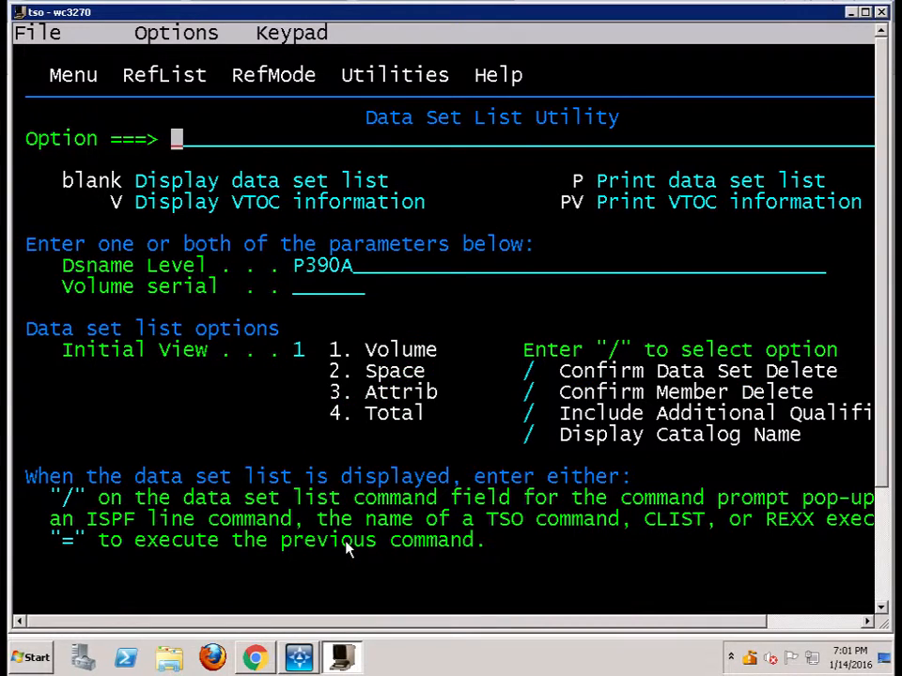
key(Return)
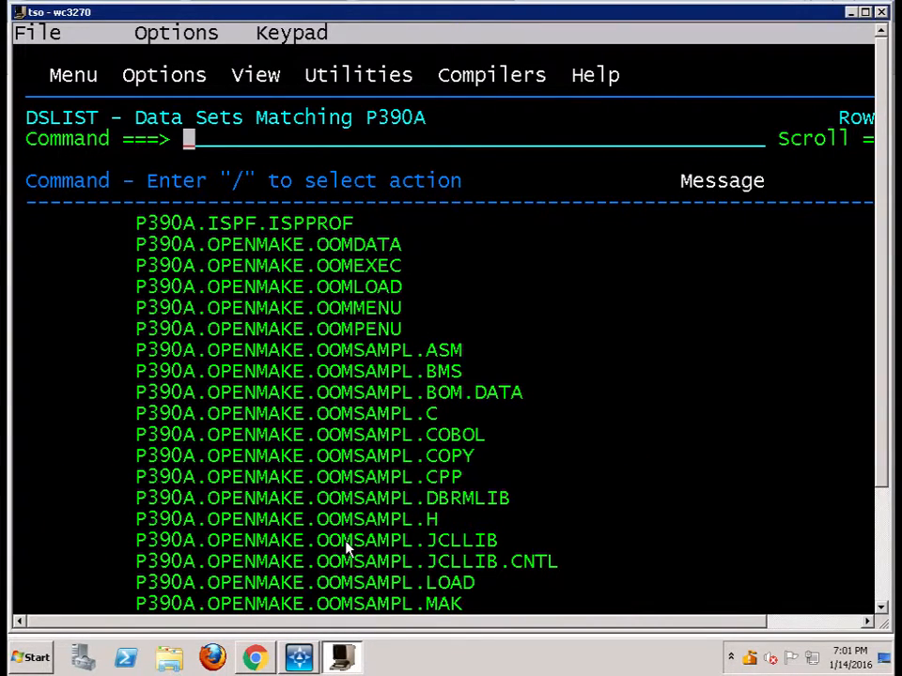
key(F8)
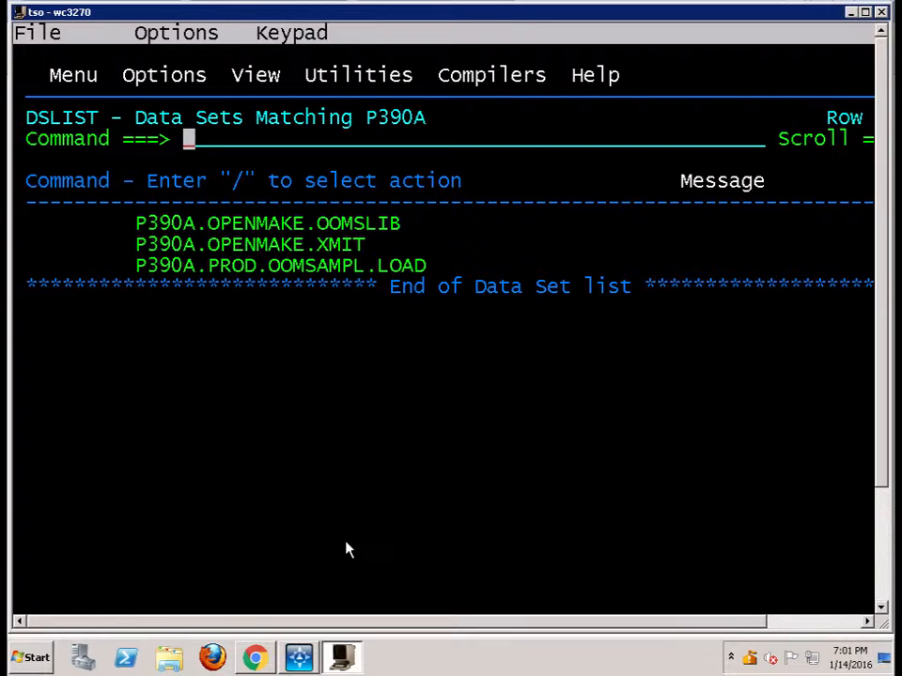
Return to the Data Set List Utility with =3.4 and list the data sets for Dsname Level ibmuser
text(=3;4)
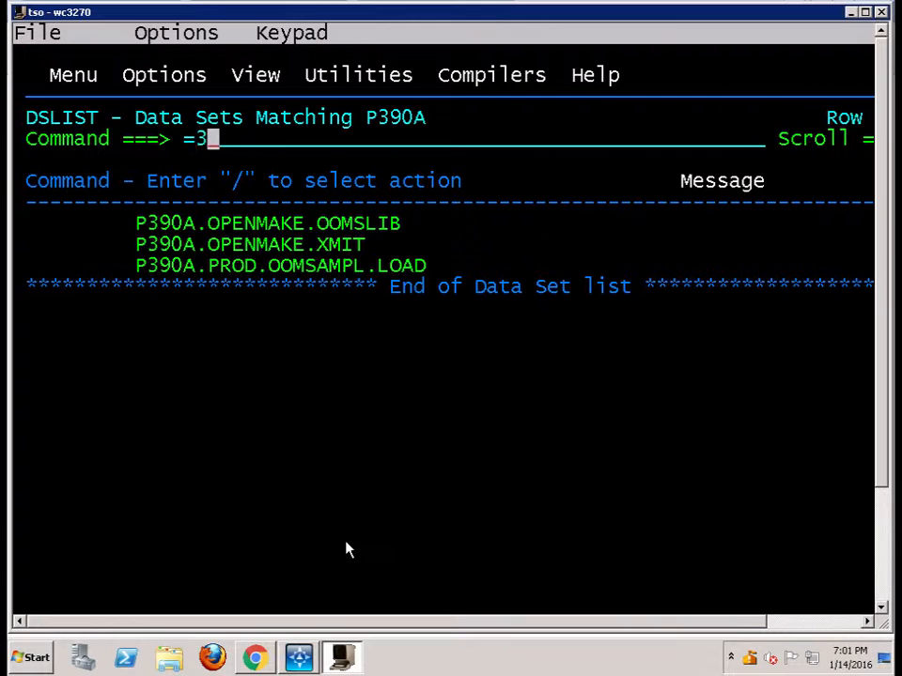
key(BackSpace)
key(BackSpace)
text(.4)
key(Return)
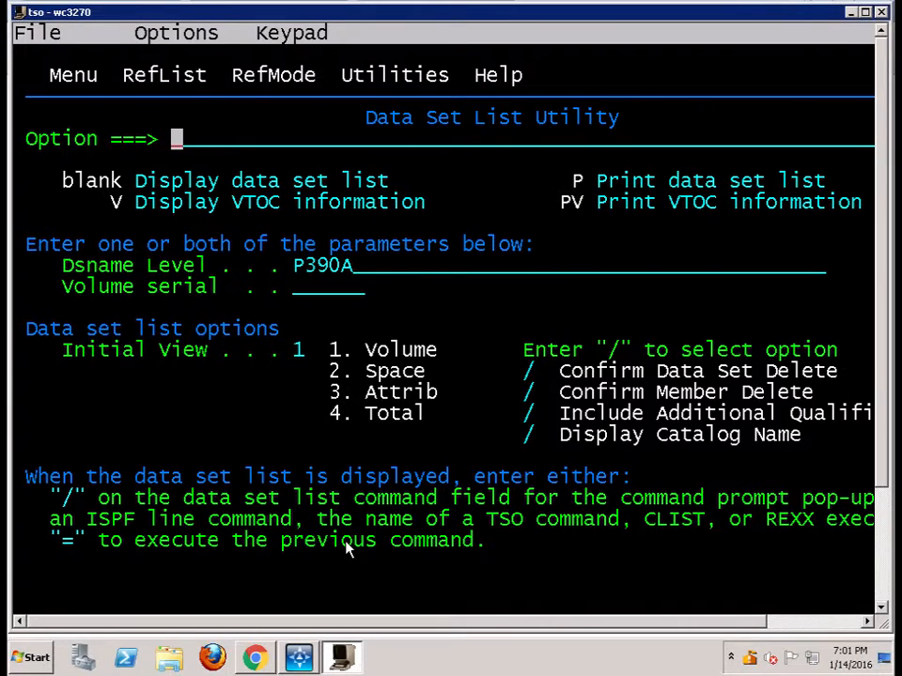
key(Tab)
text(ibmus)
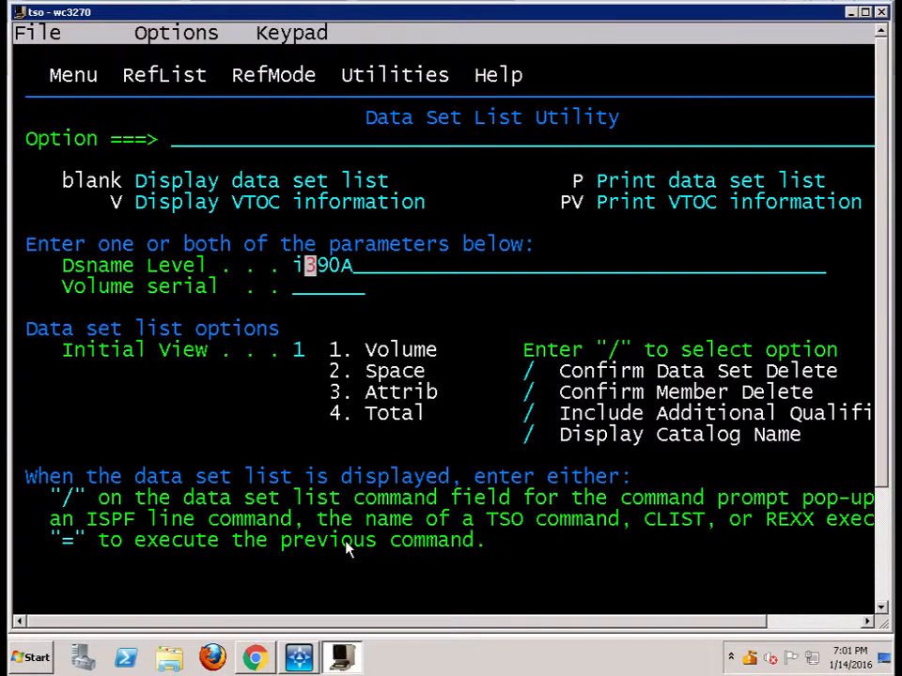
text(er)
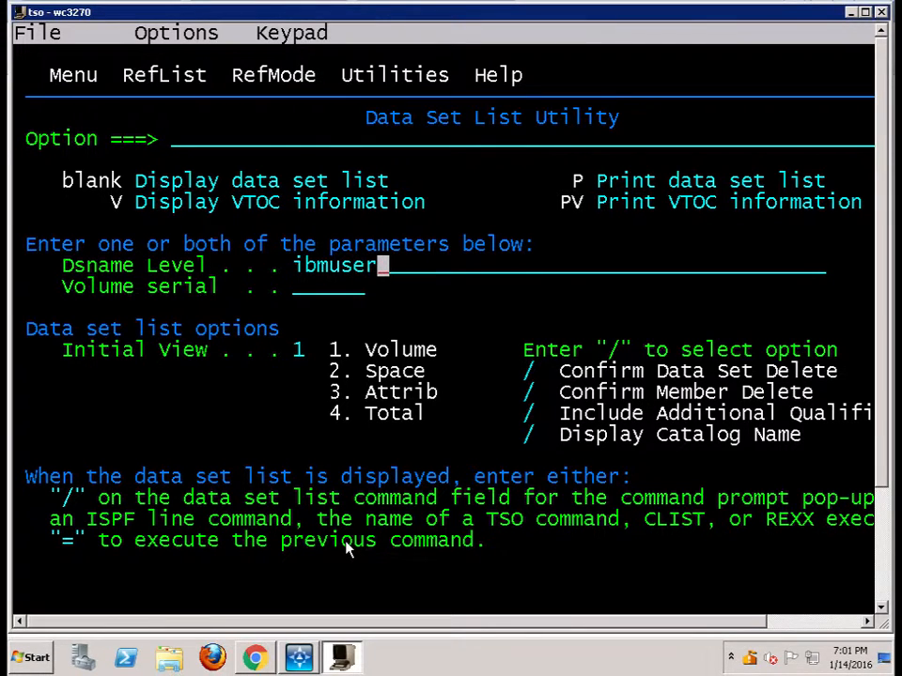
key(Return)
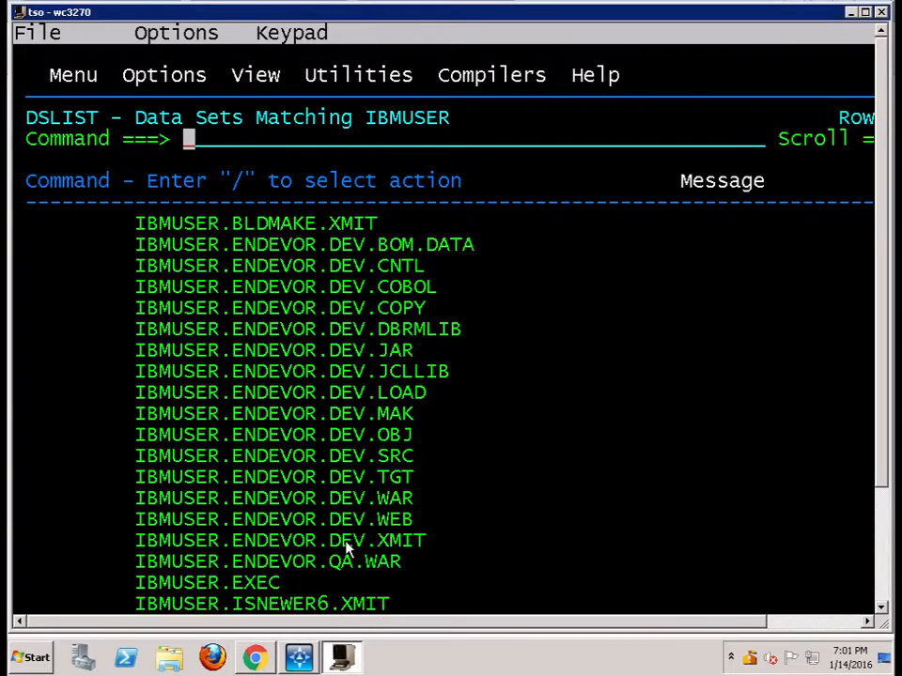
Open the data set IBMUSER.ENDEVOR.DEV.COBOL in edit mode from the data set list
key(Down)
key(Down)
key(Down)
key(Down)
key(Down)
key(Down)
key(Down)
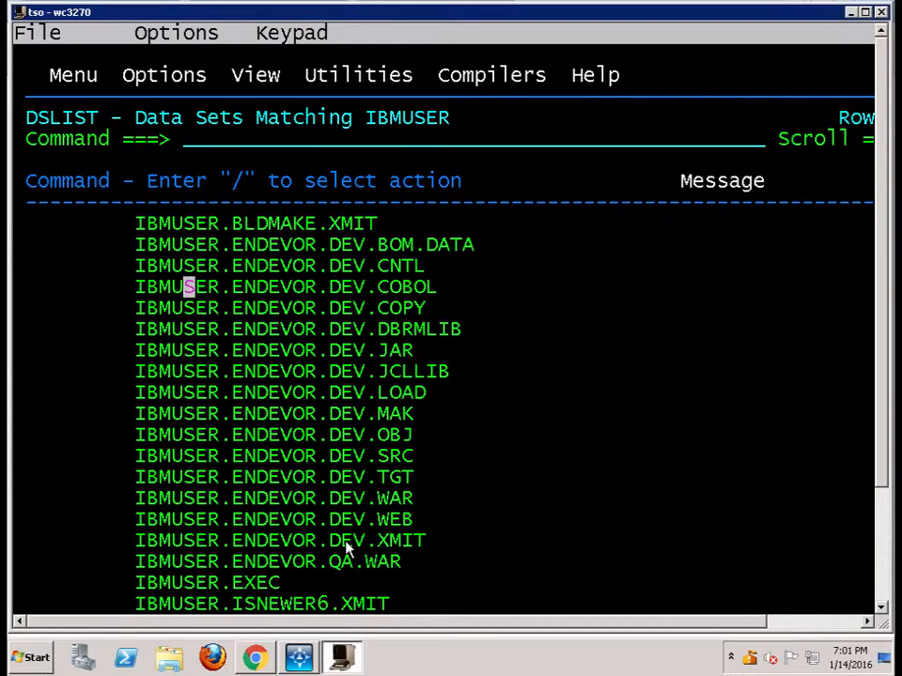
key(Left)
key(Left)
key(Left)
key(Left)
key(Left)
key(Left)
key(Left)
key(Left)
key(Left)
key(Left)
key(Left)
key(Left)
key(Left)
key(Left)
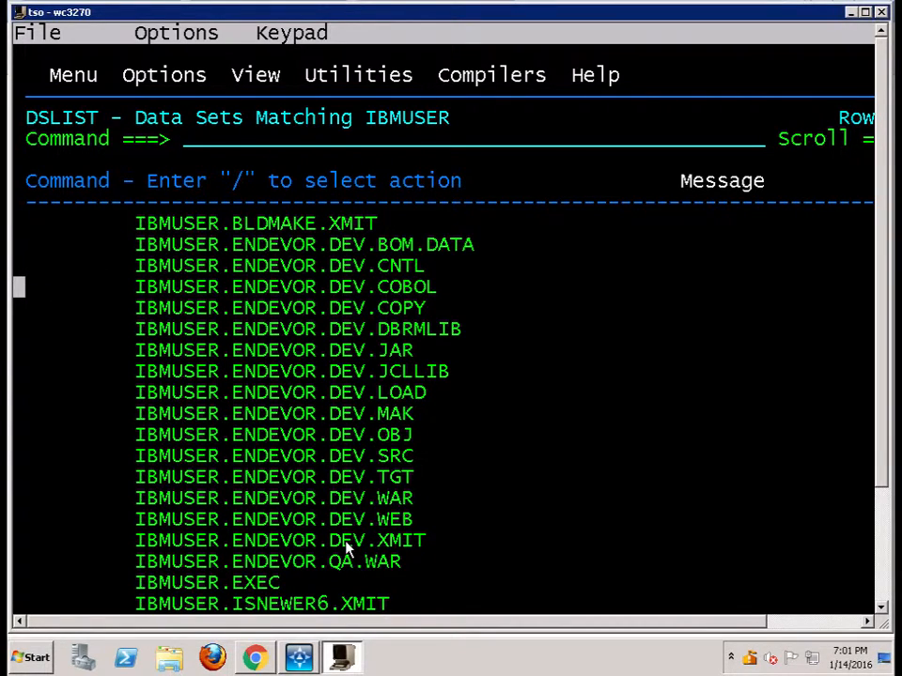
key(Right)
key(Right)
key(Right)
text(e)
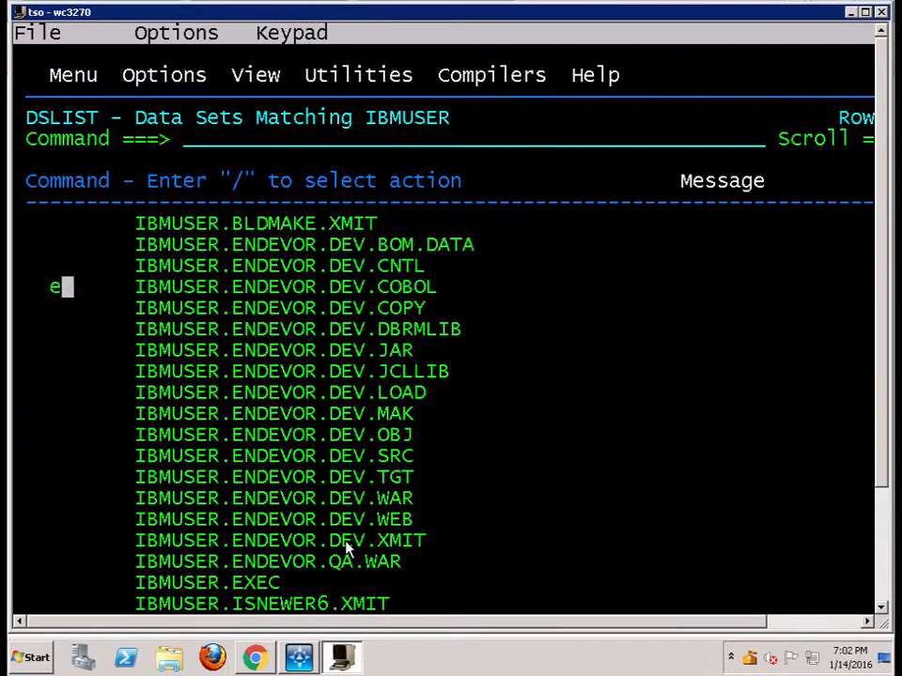
key(Return)
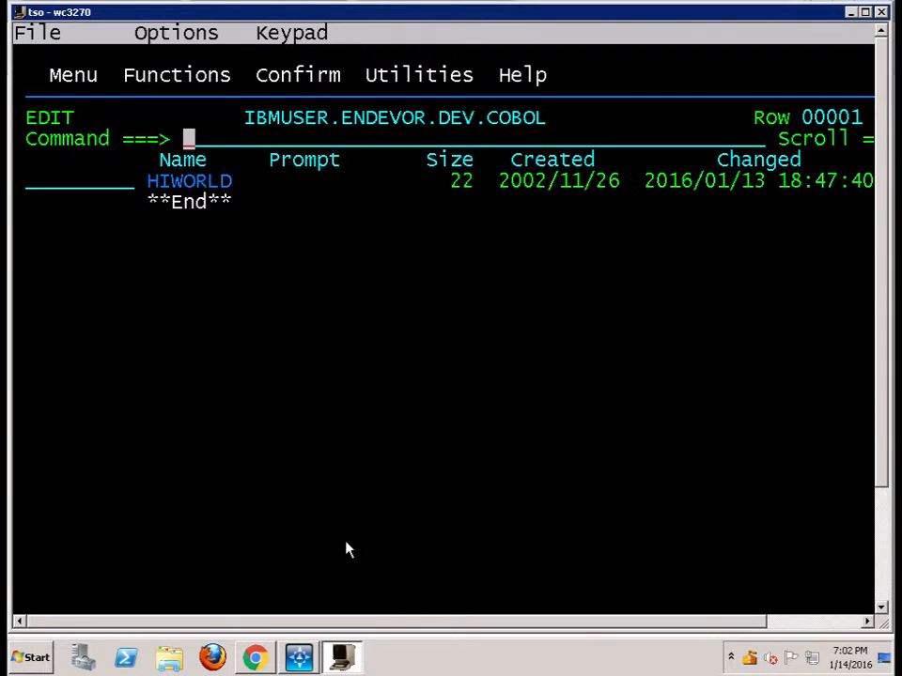
Open the HIWORLD member of the COBOL data set for editing
key(Tab)
key(Tab)
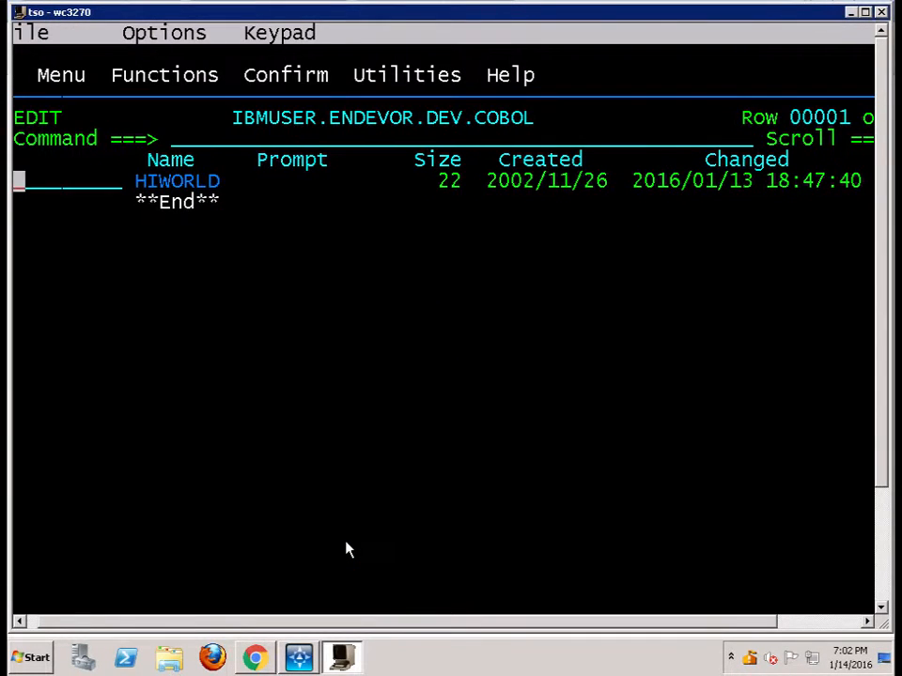
key(Return)
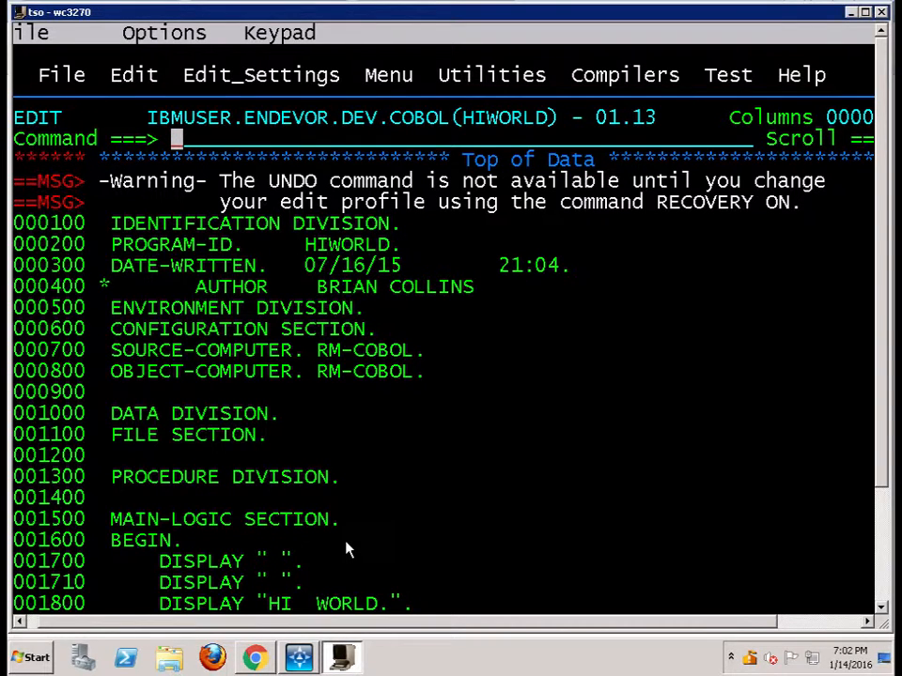
Change the DISPLAY statement on line 001800 to DISPLAY "HELLO WORLD". and save the member, returning to the data set list
key(F8)
text(up 4)
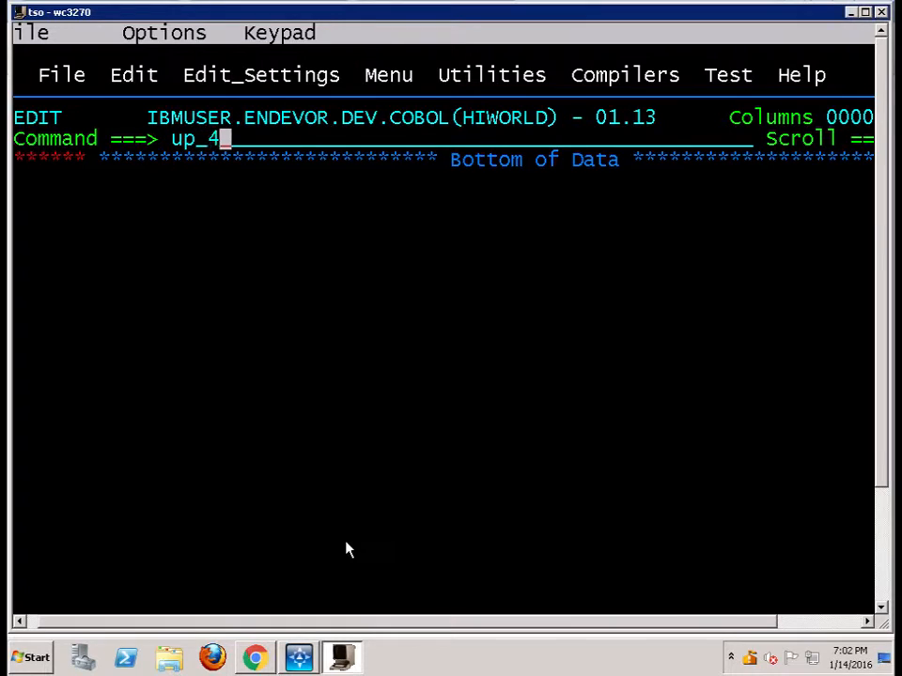
key(Return)
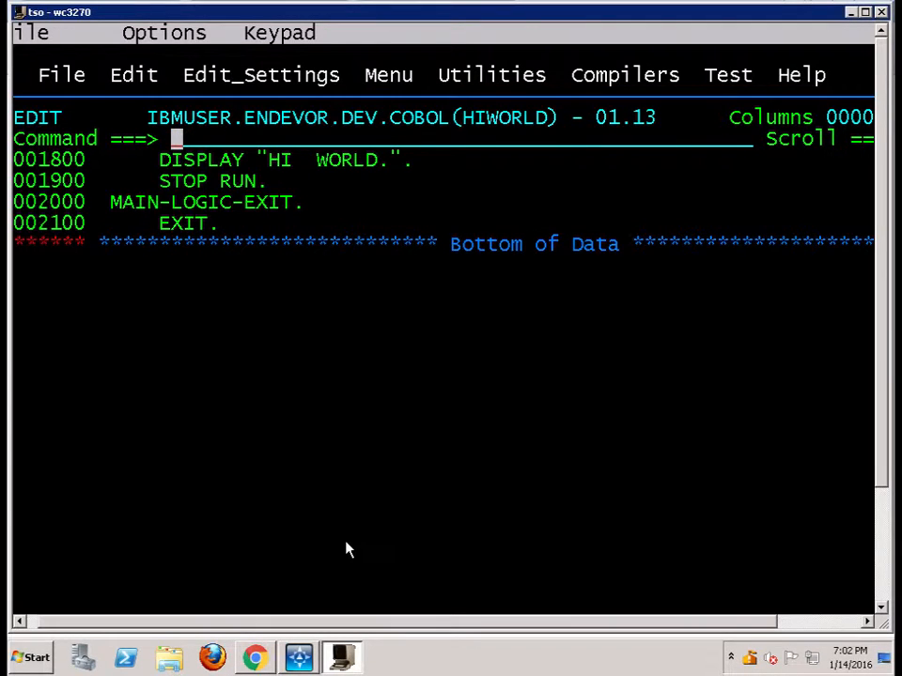
key(Down)
key(Right)
key(Right)
key(Right)
key(Right)
key(Right)
key(Right)
key(Right)
key(Right)
key(Right)
key(Right)
key(Right)
key(Right)
key(Right)
key(Right)
key(Right)
key(Right)
key(Left)
key(Left)
key(Left)
key(Left)
key(Left)
key(Left)
key(Left)
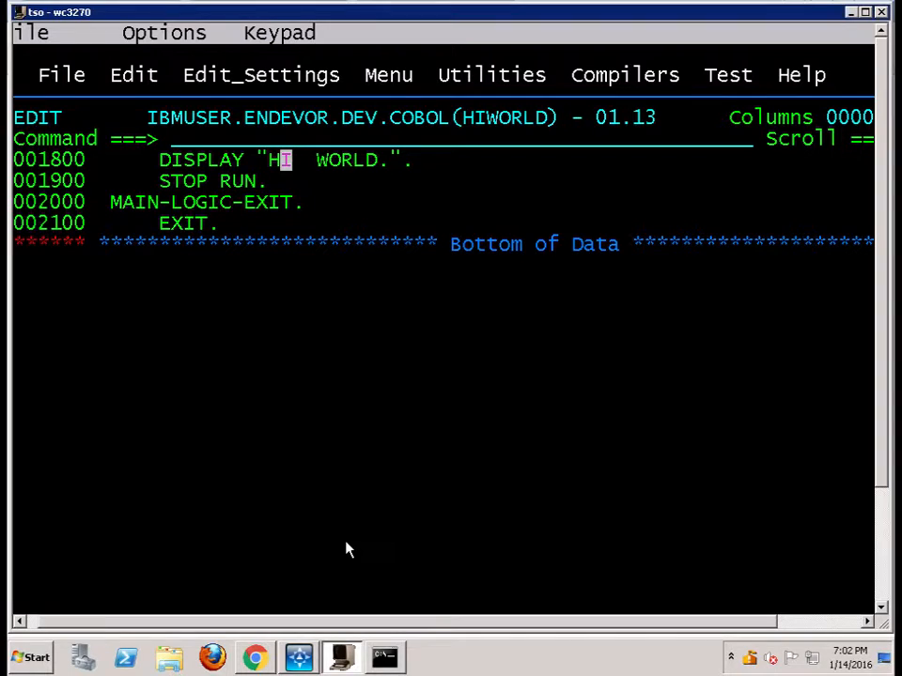
text(E)
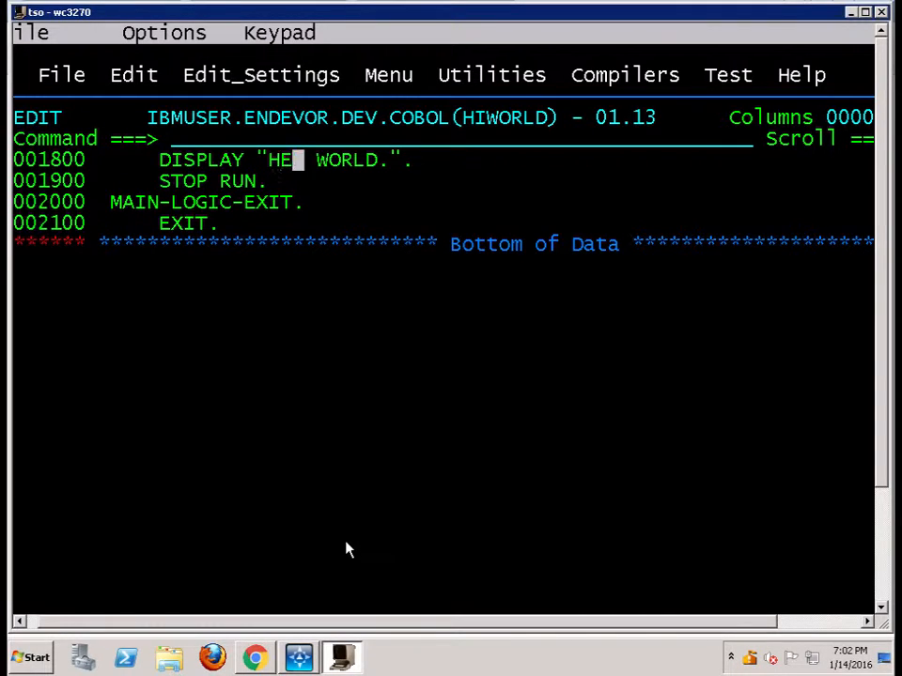
text(LL)
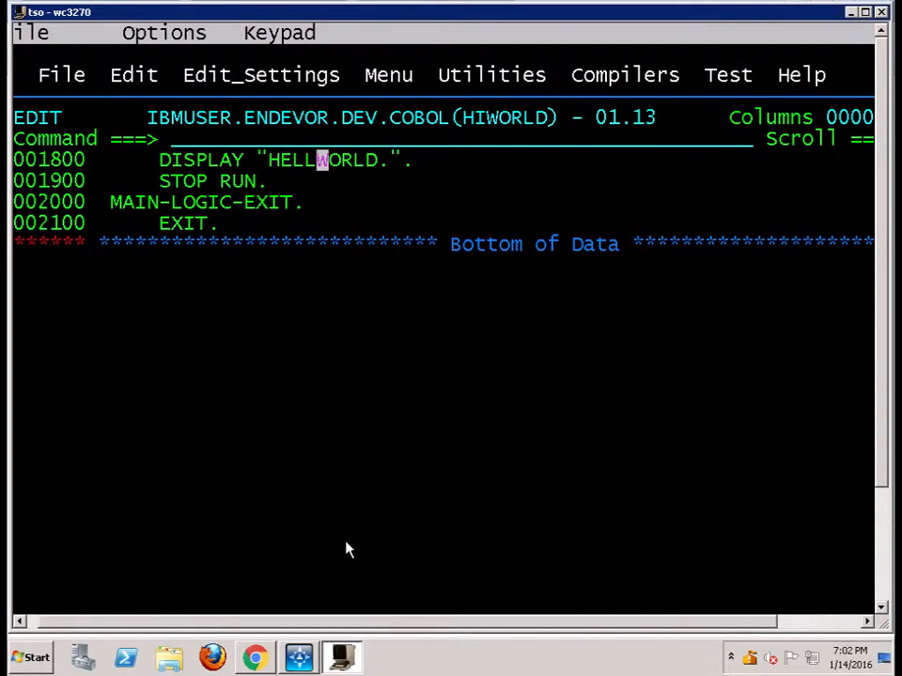
text(O WOR)
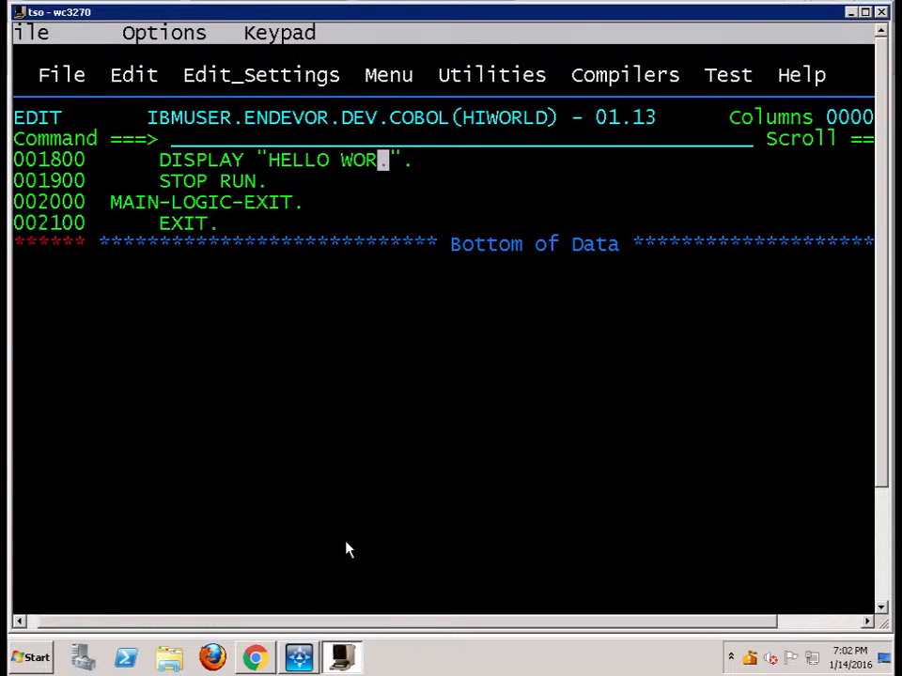
text(LD)
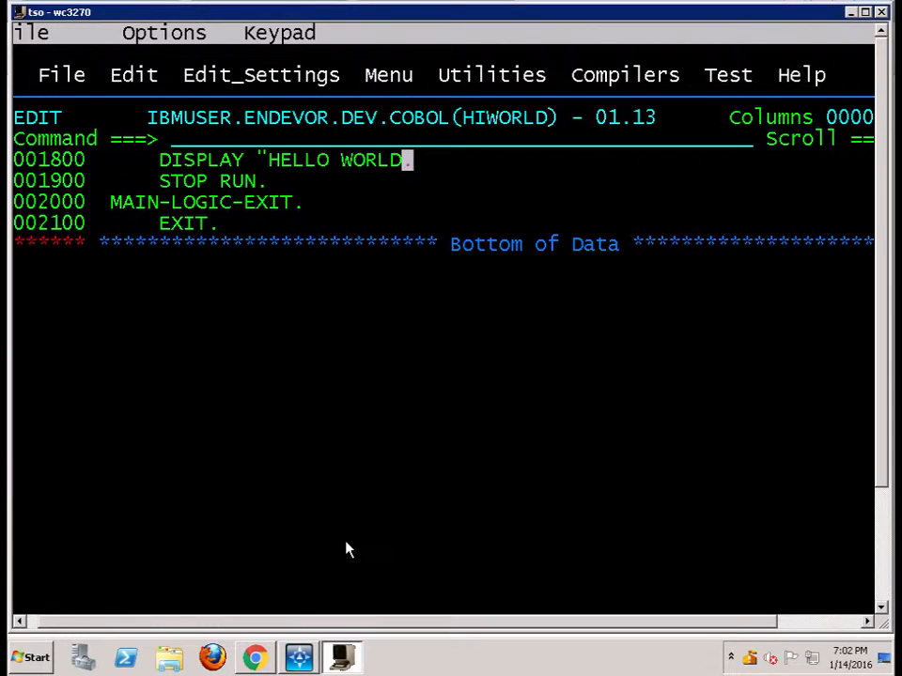
text(".)
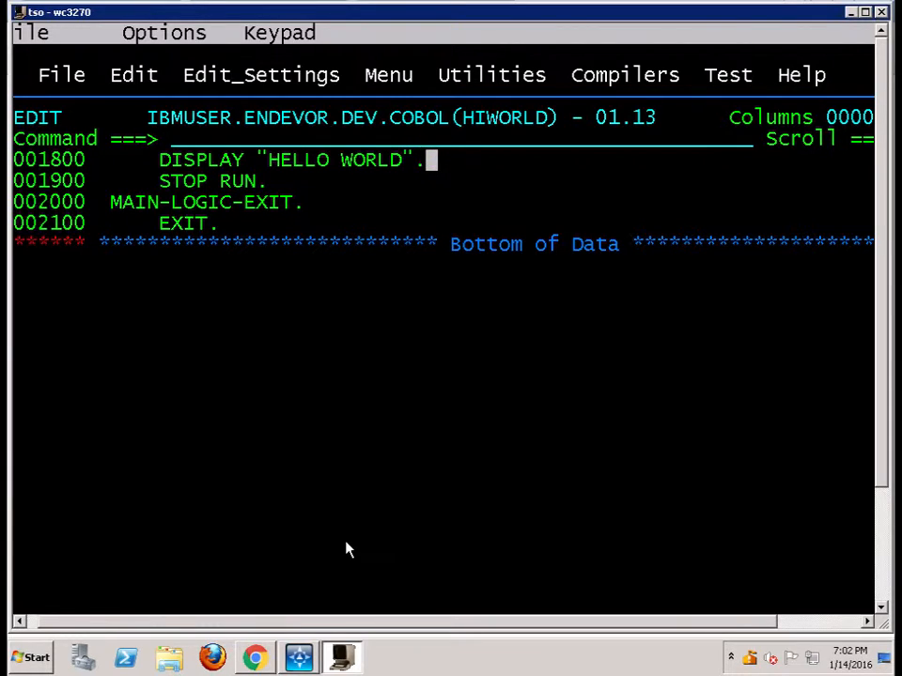
key(Return)
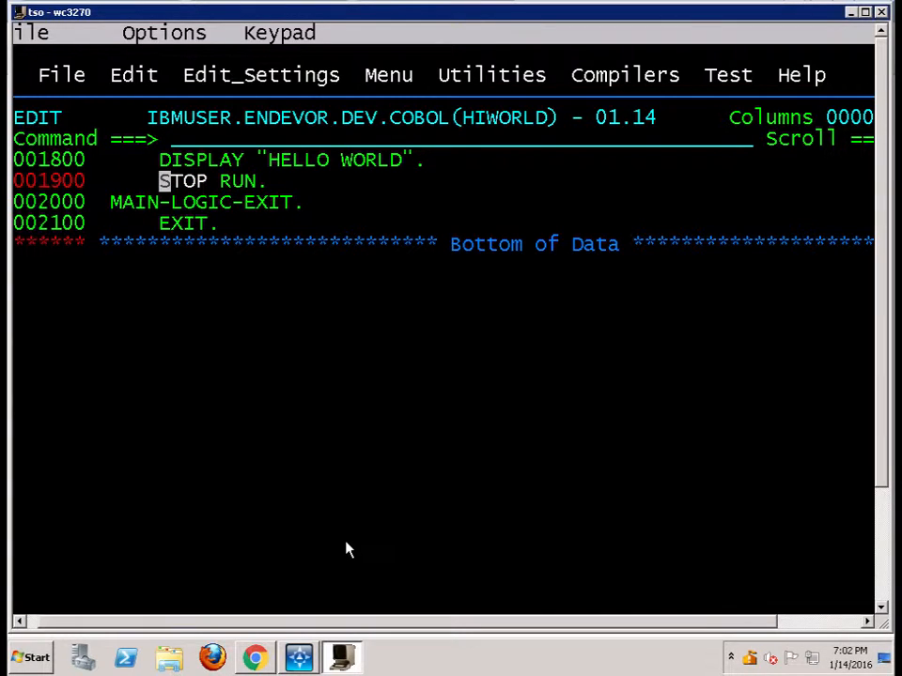
key(F3)
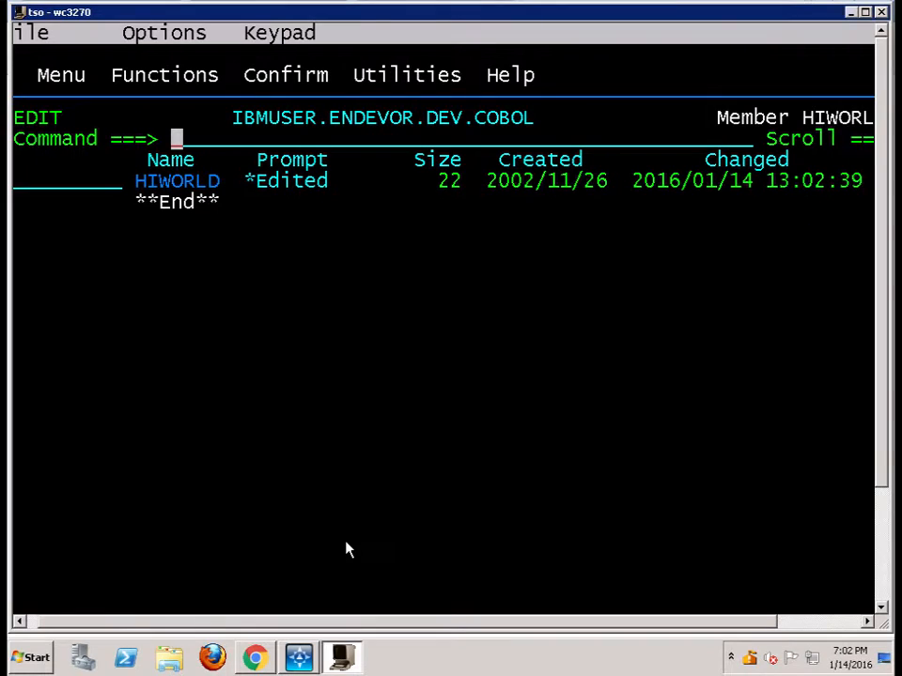
key(F3)
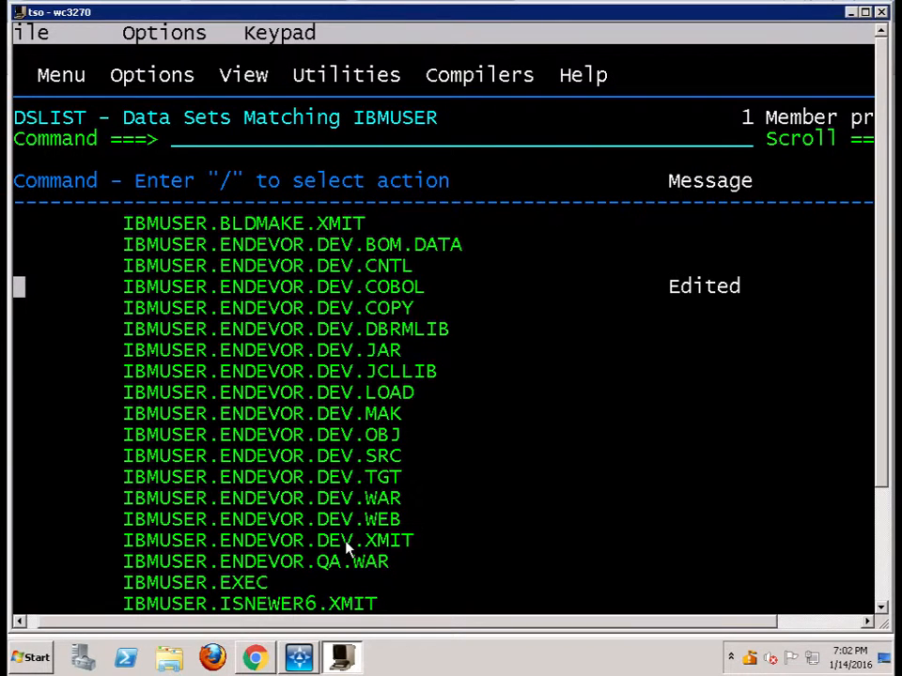
Show the member list of IBMUSER.ENDEVOR.DEV.CNTL with the m line command
key(Up)
text(m)
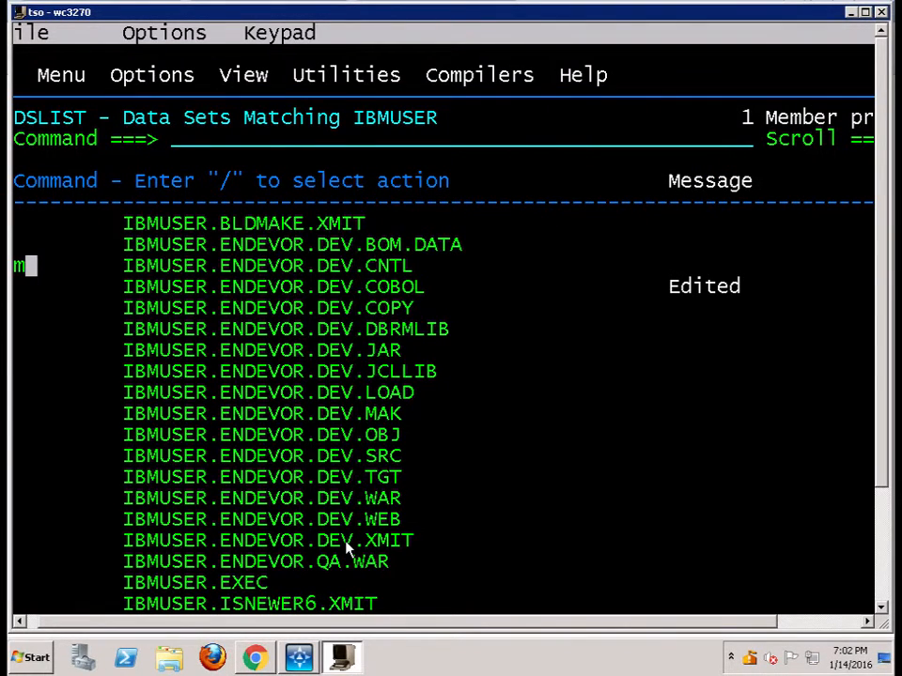
key(Return)
Open the HIC member of IBMUSER.ENDEVOR.DEV.CNTL for editing with the e line command
key(Up)
key(Down)
key(Down)
key(Down)
key(Left)
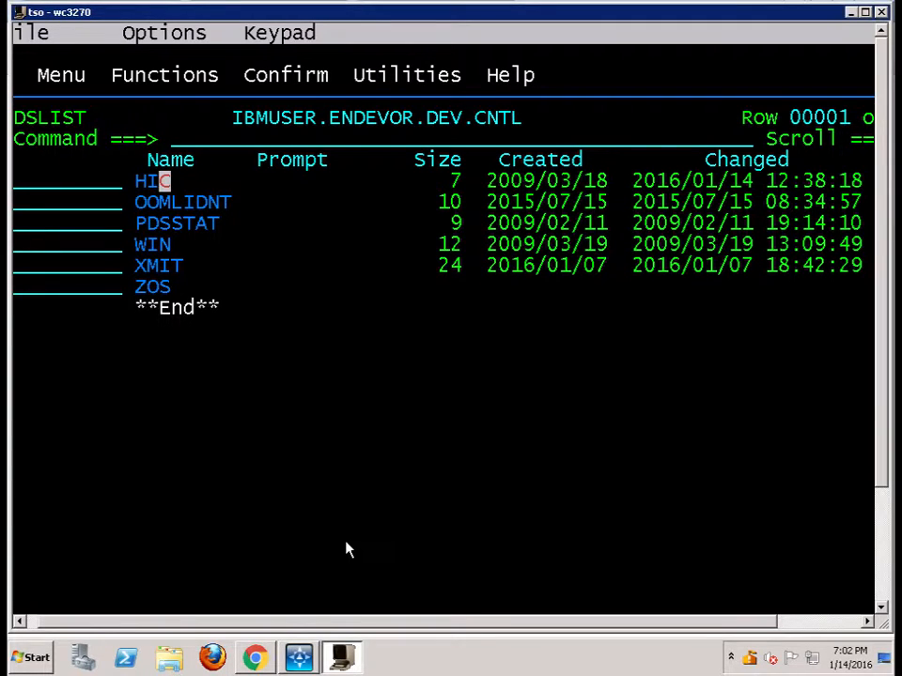
key(Left)
key(Left)
key(Left)
key(Left)
key(Left)
key(Left)
key(Left)
key(Left)
key(Left)
key(Left)
key(Left)
key(Left)
key(Left)
key(Left)
key(Left)
key(Up)
key(Right)
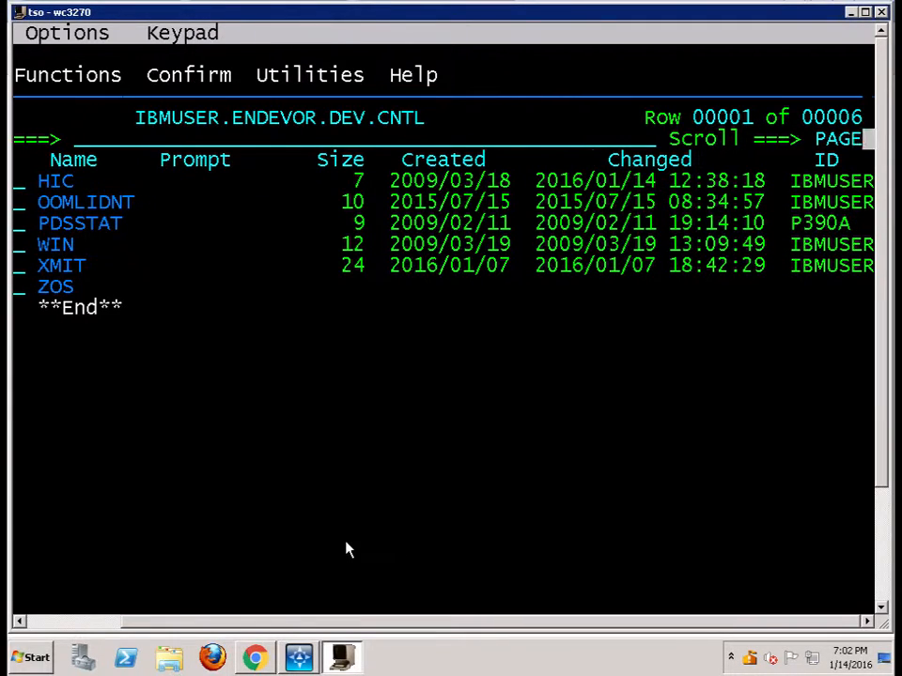
key(Right)
key(Down)
key(Right)
text(e\)
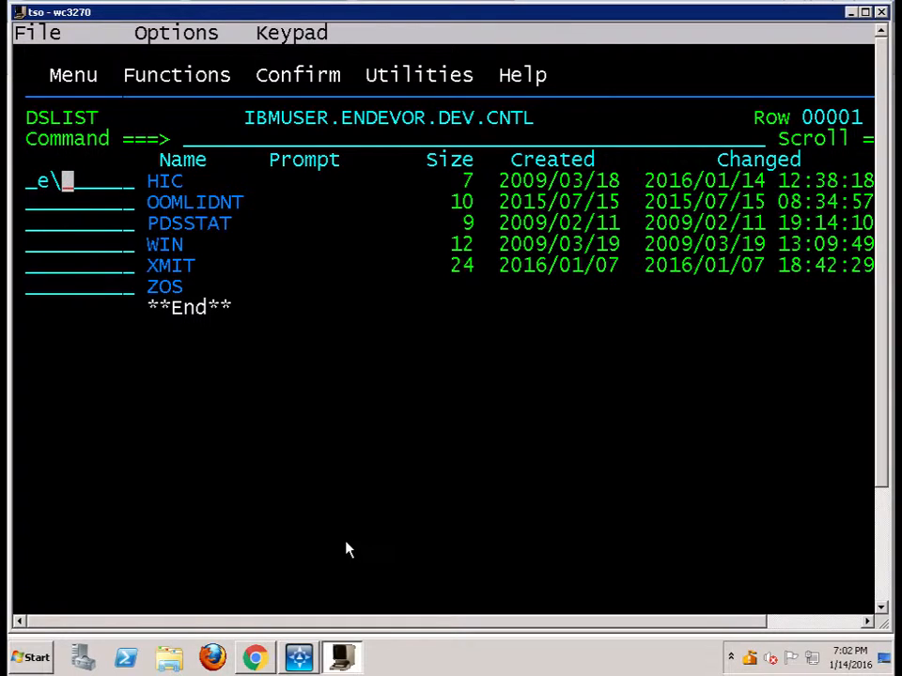
key(BackSpace)
text(b)
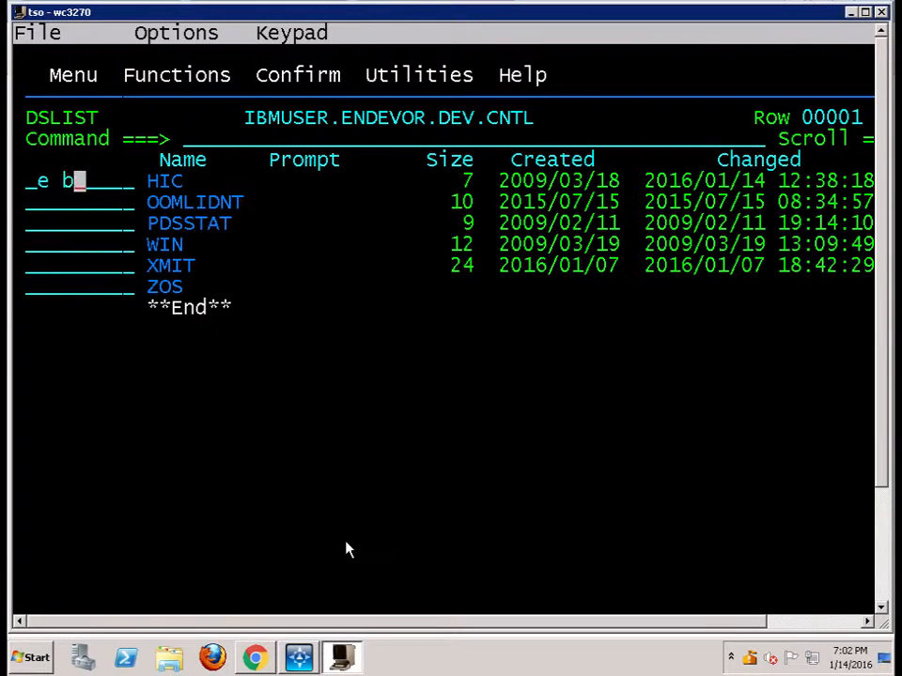
key(BackSpace)
key(Return)
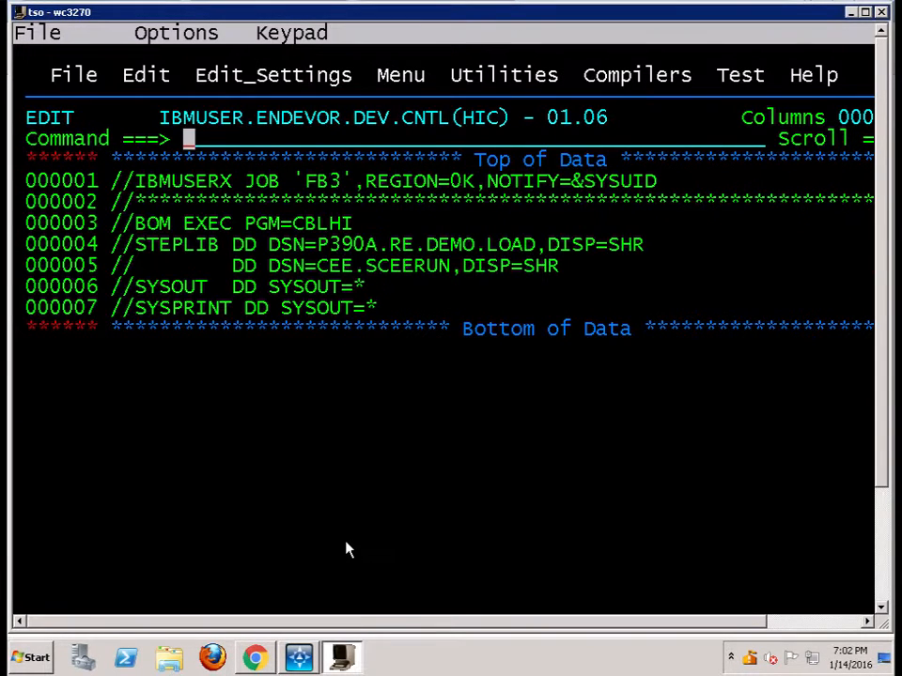
Append ,MSGCLASS=H to the JOB statement on line 000001 of HIC, save the member, and return to the data set list
key(Down)
key(Down)
key(Right)
key(Right)
key(Right)
key(Right)
key(Right)
key(Right)
key(Right)
key(Right)
key(Right)
key(Right)
key(Right)
key(Right)
key(Right)
key(Right)
key(Right)
key(Right)
key(Right)
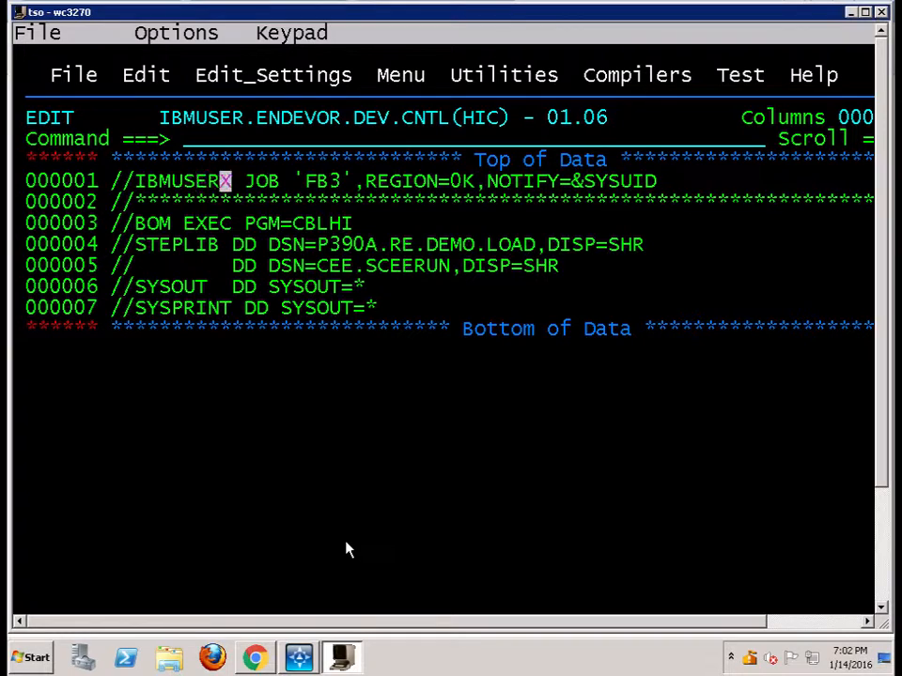
key(Right)
key(Right)
key(Right)
key(Right)
key(Right)
key(Right)
key(Right)
key(Right)
key(Right)
key(Right)
key(Right)
key(Right)
key(Right)
key(Right)
key(Right)
key(Right)
key(Right)
key(Right)
key(Right)
key(Right)
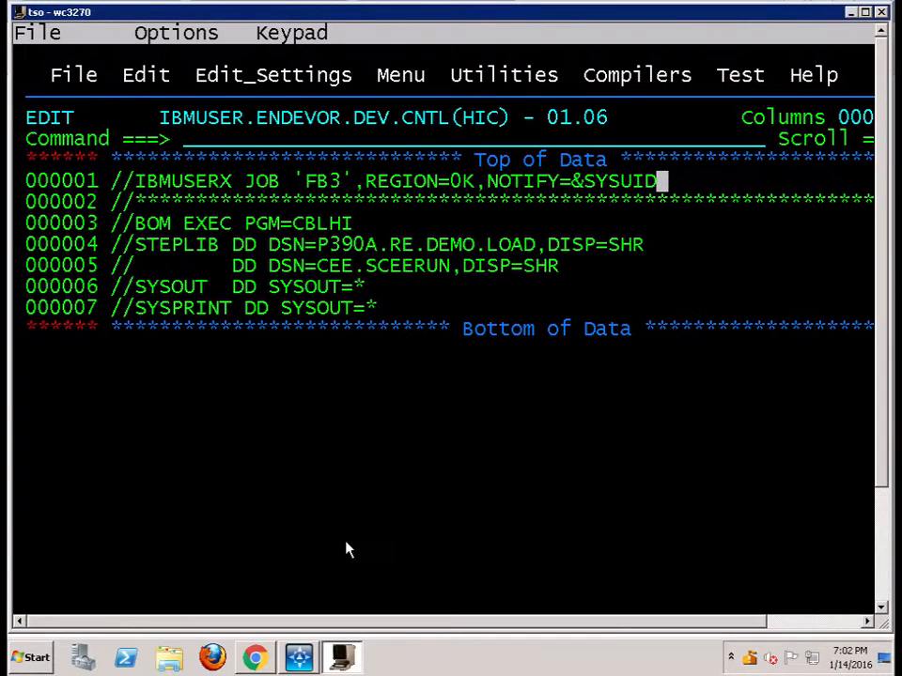
text(,)
text(M)
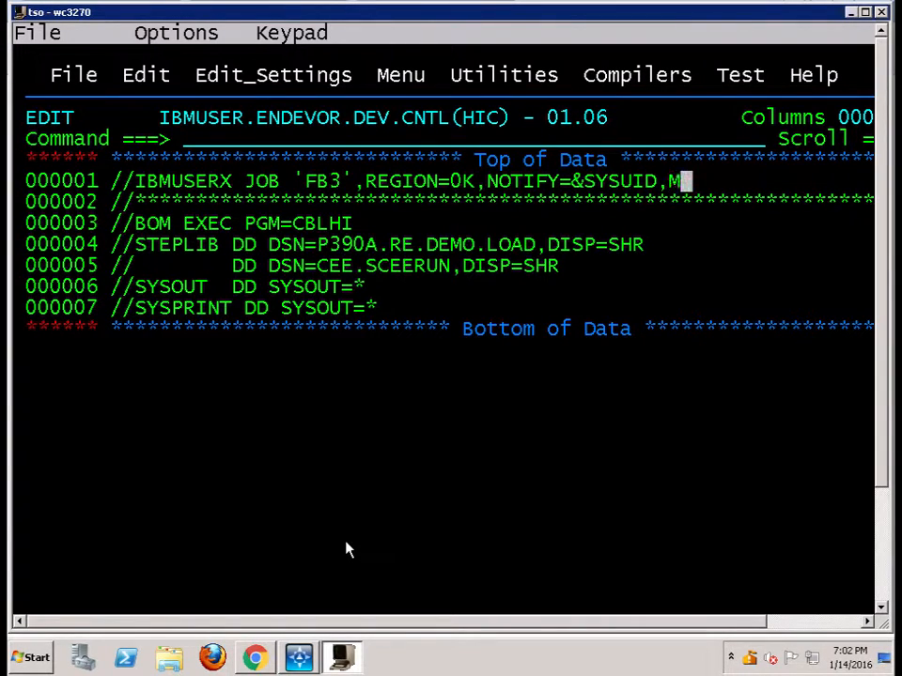
text(SGCLASS=H)
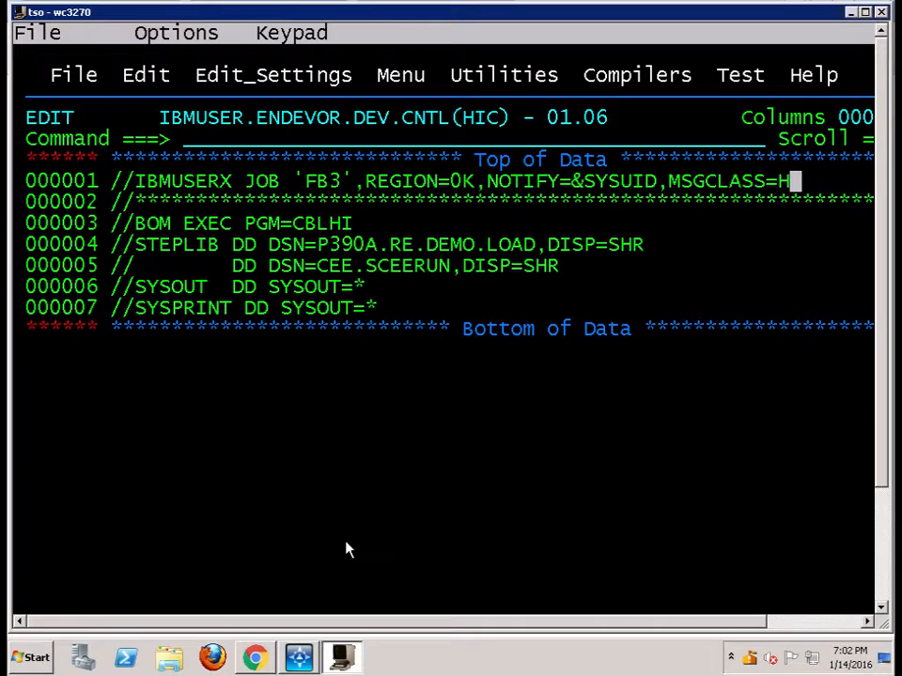
key(Return)
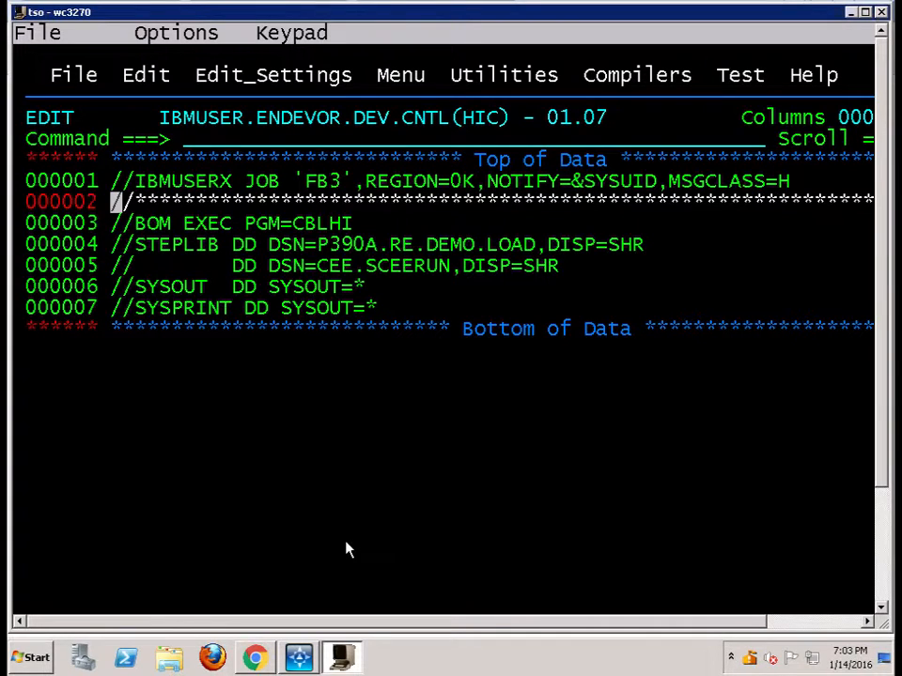
key(F3)
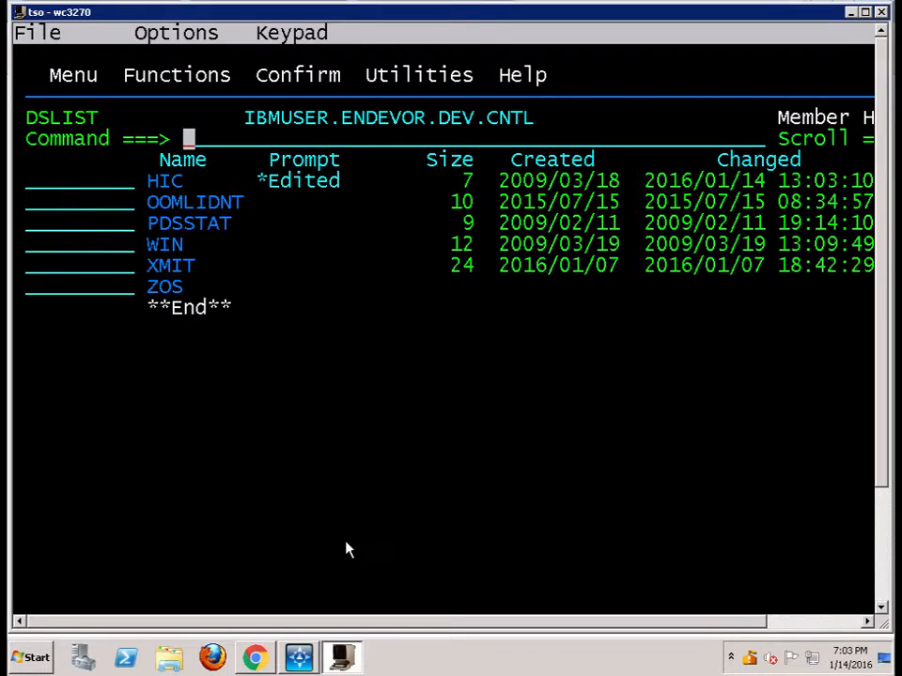
key(F3)
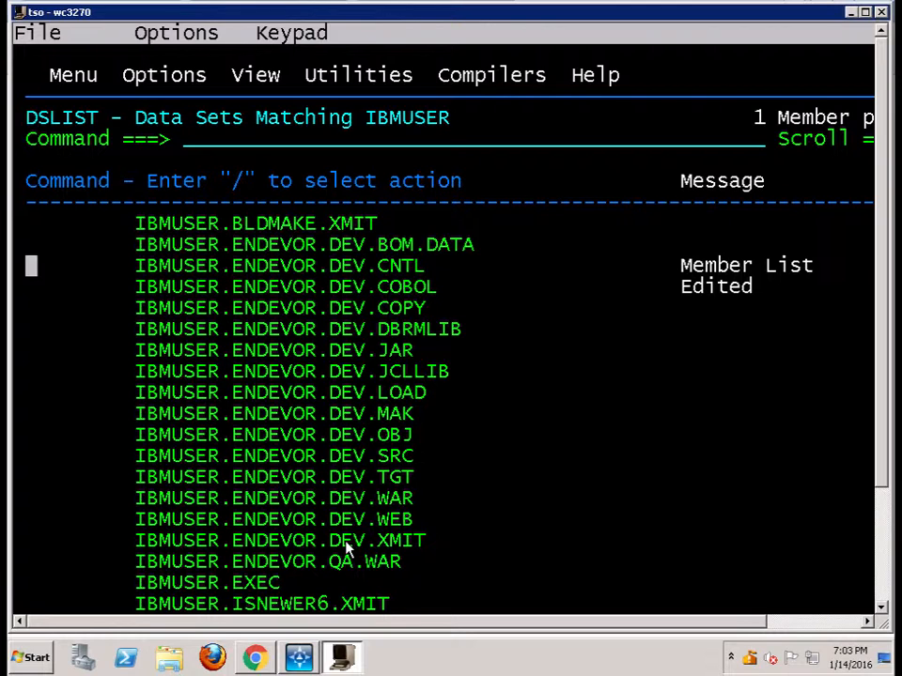
Switch to CA Harvest Workbench, execute the Meister z/OS Build and Package process on the Dev state, and show its progress in the workflow monitor
key(alt+Tab)
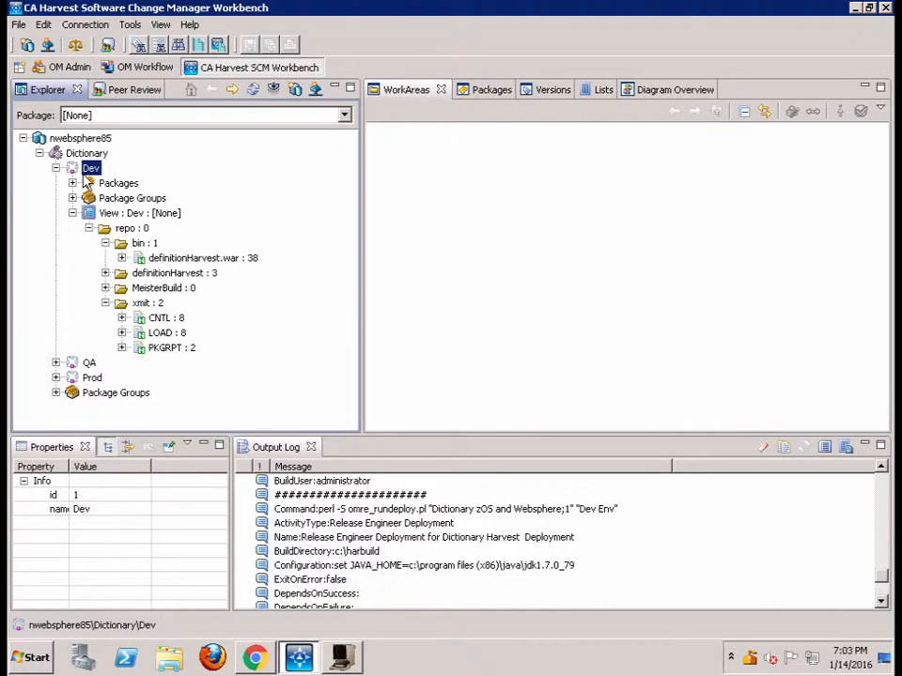
right_click(93, 170)
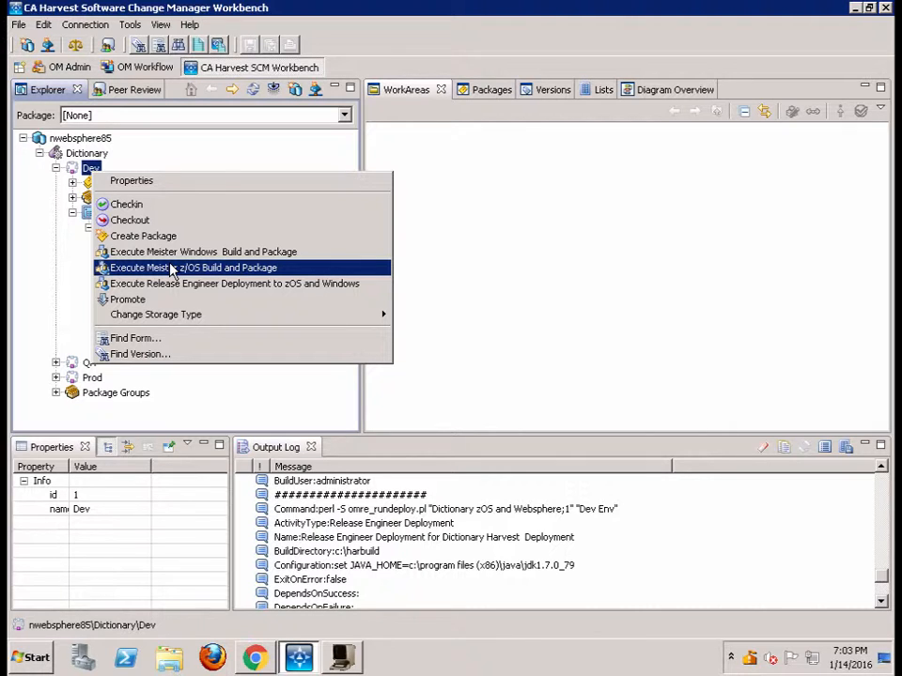
click(172, 269)
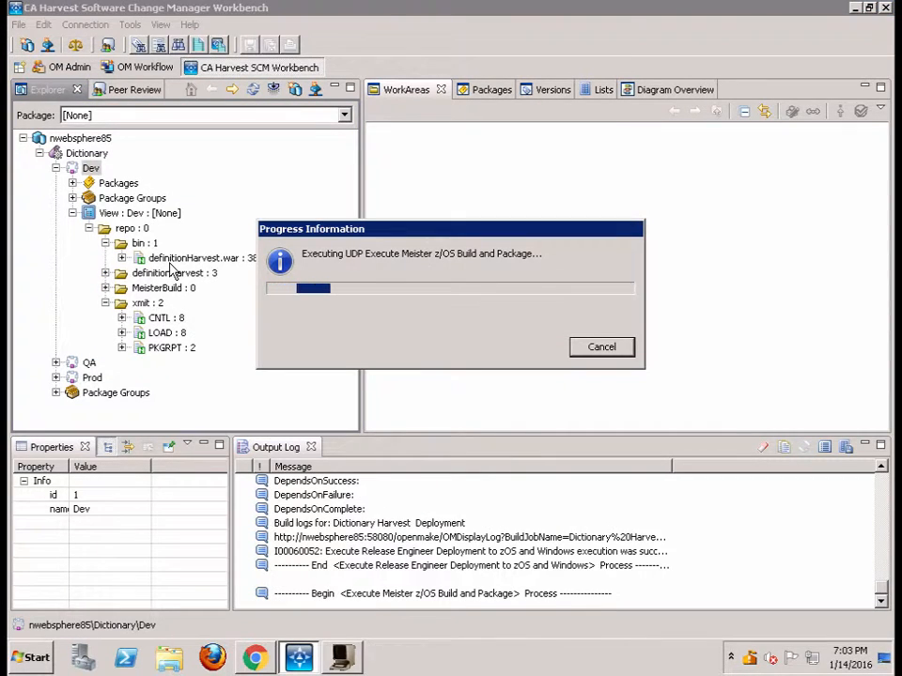
click(136, 70)
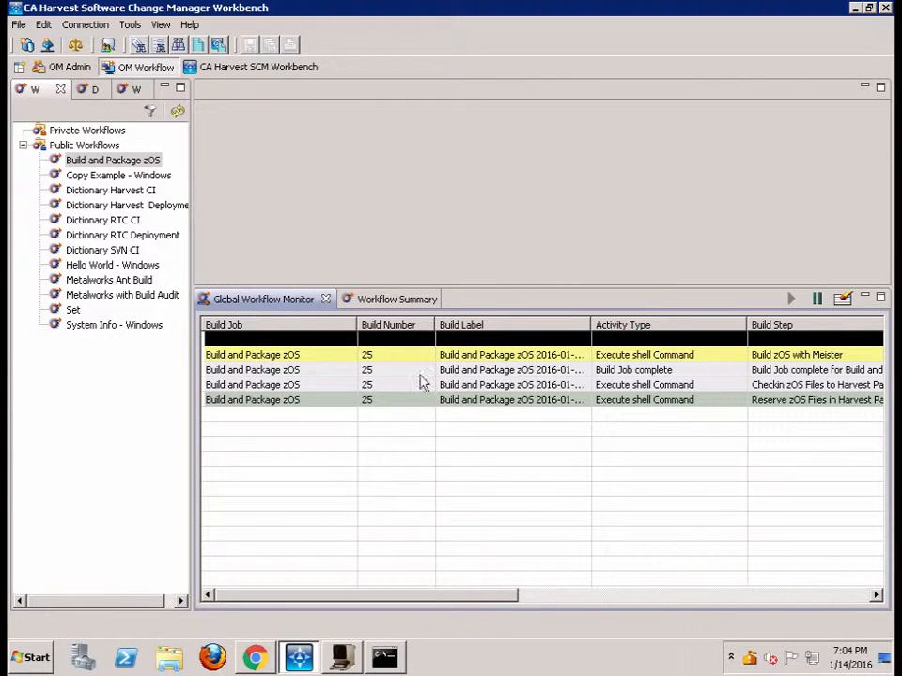
Switch to the tso terminal, jump to SDSF with =sd, and display all held output with h all
click(341, 661)
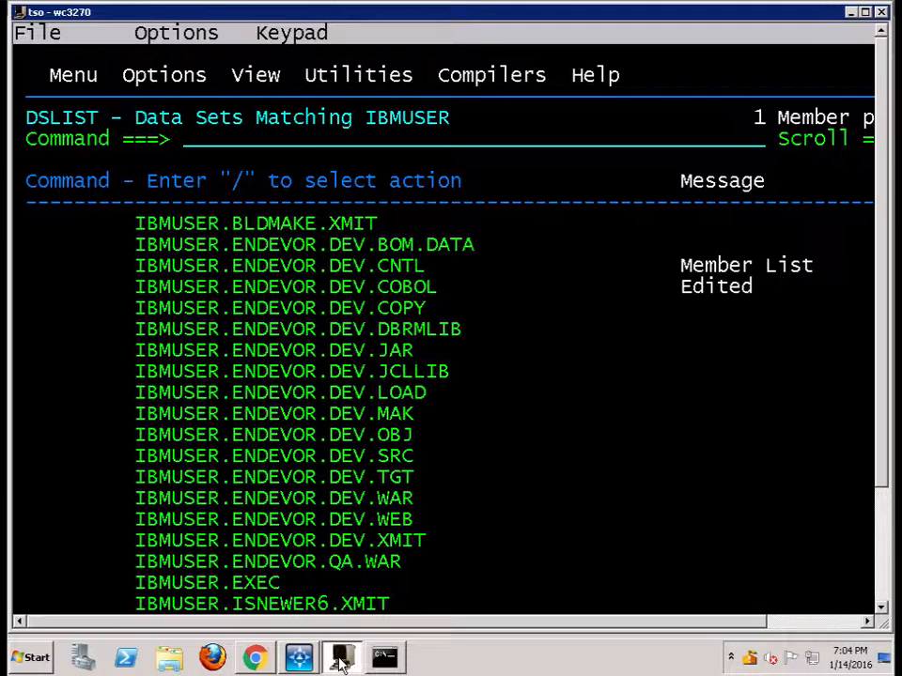
key(Up)
key(Up)
key(Up)
key(Up)
key(Up)
key(Up)
key(Tab)
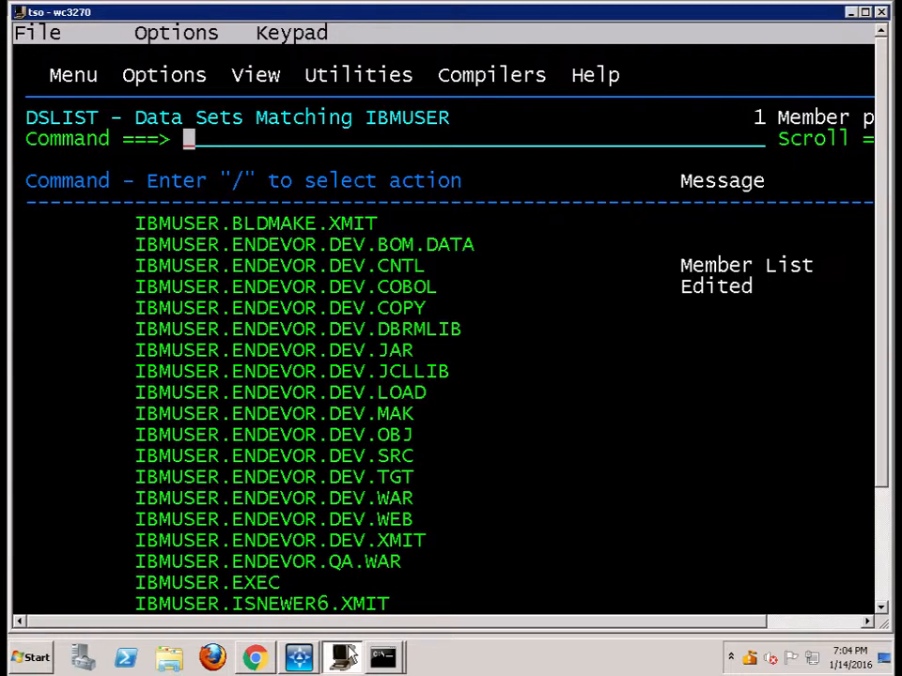
text(=3.)
key(BackSpace)
key(BackSpace)
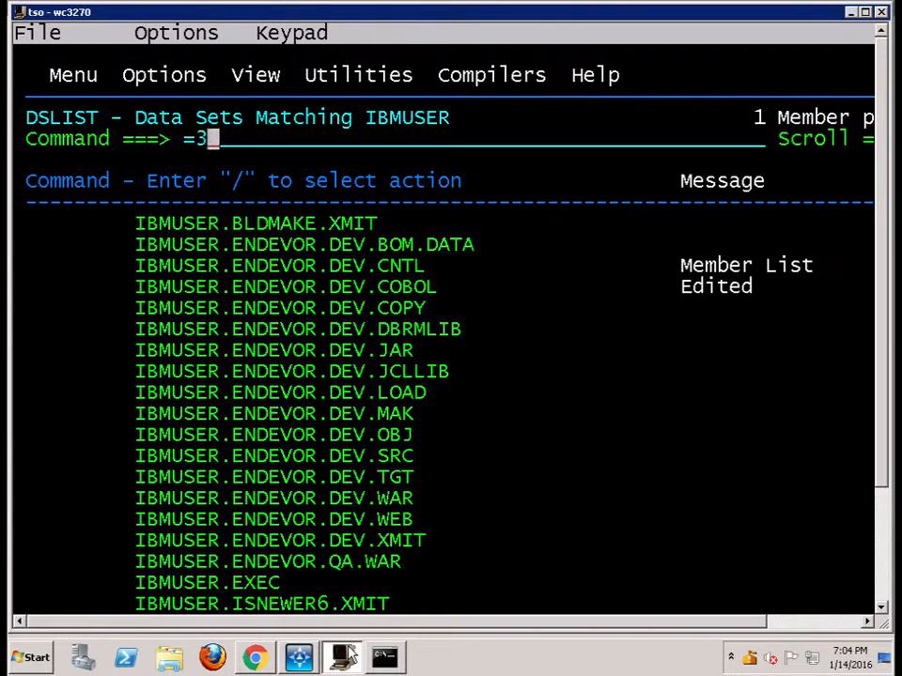
text(sd)
key(Return)
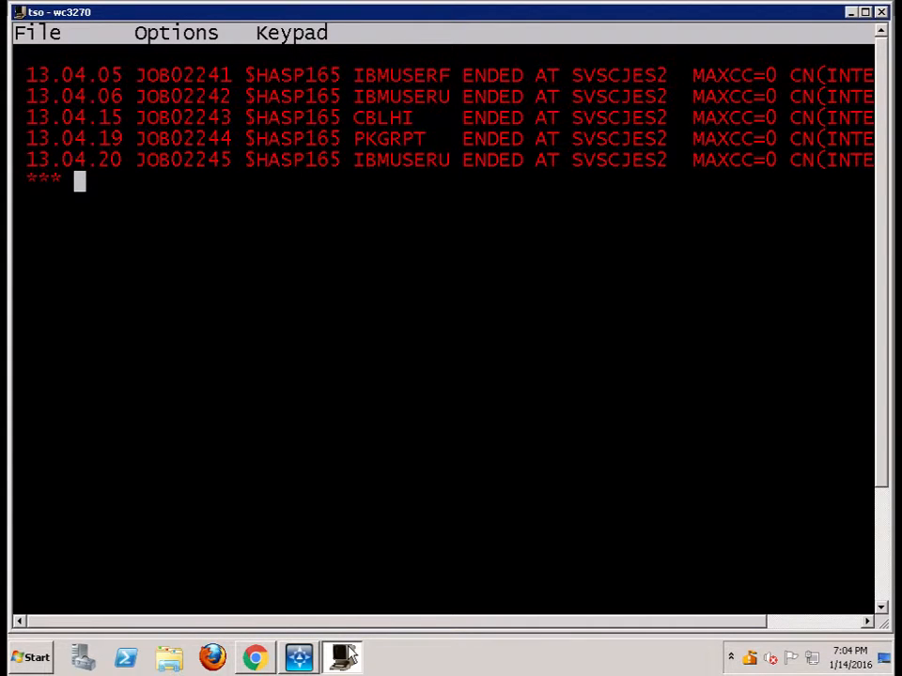
key(Return)
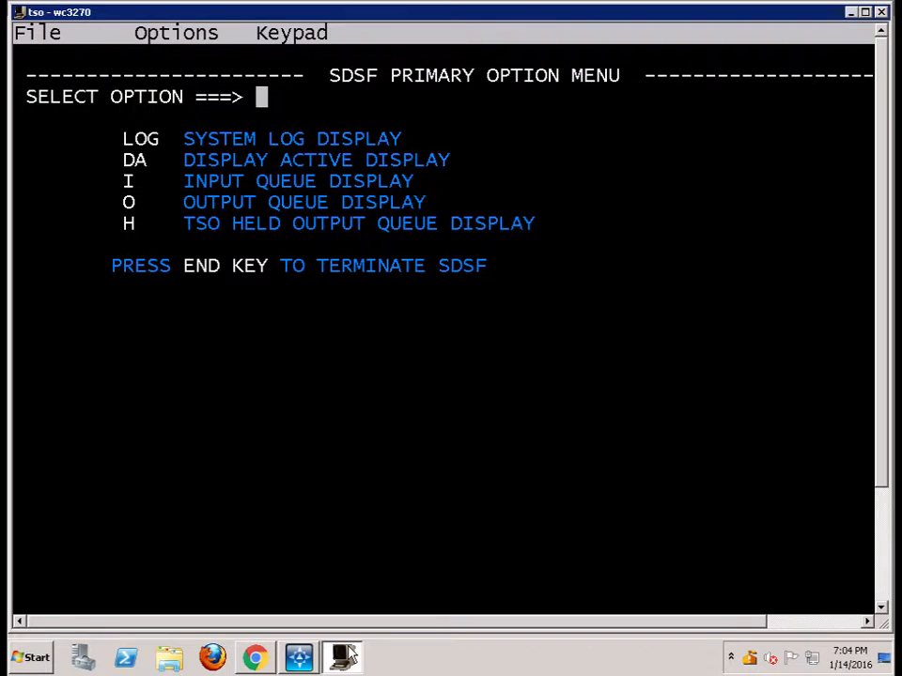
text(h all)
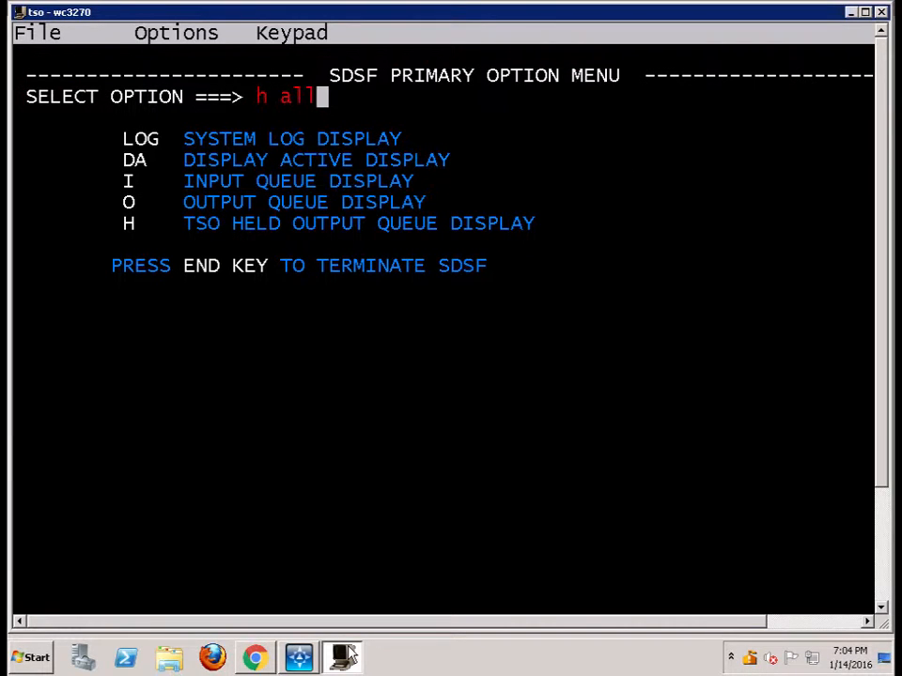
key(Return)
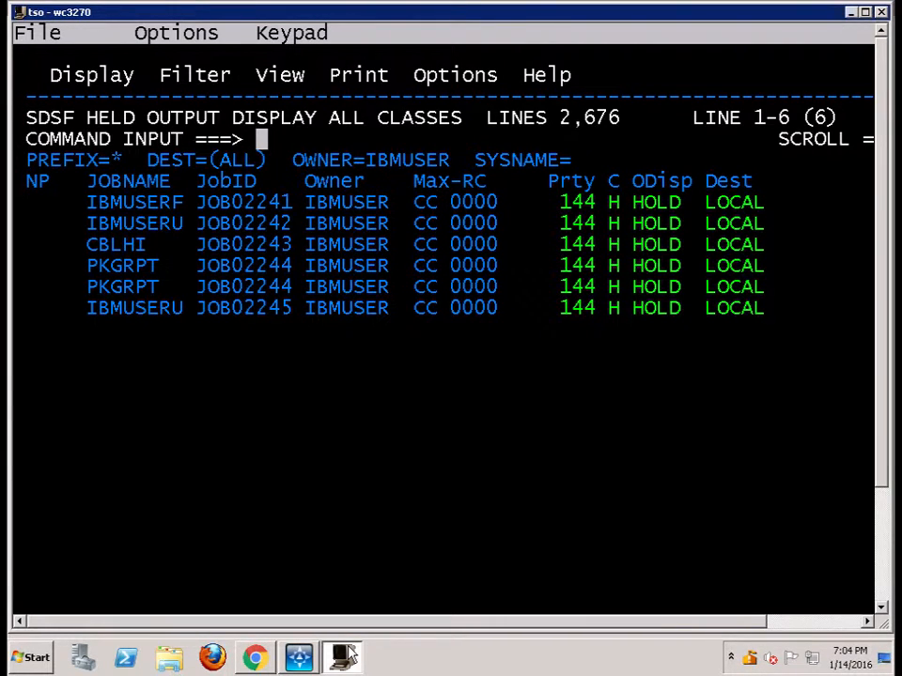
Examine the jobs in the SDSF held output list one by one, from the first IBMUSERF job to the last IBMUSERU job
key(Down)
key(Down)
key(Down)
key(Left)
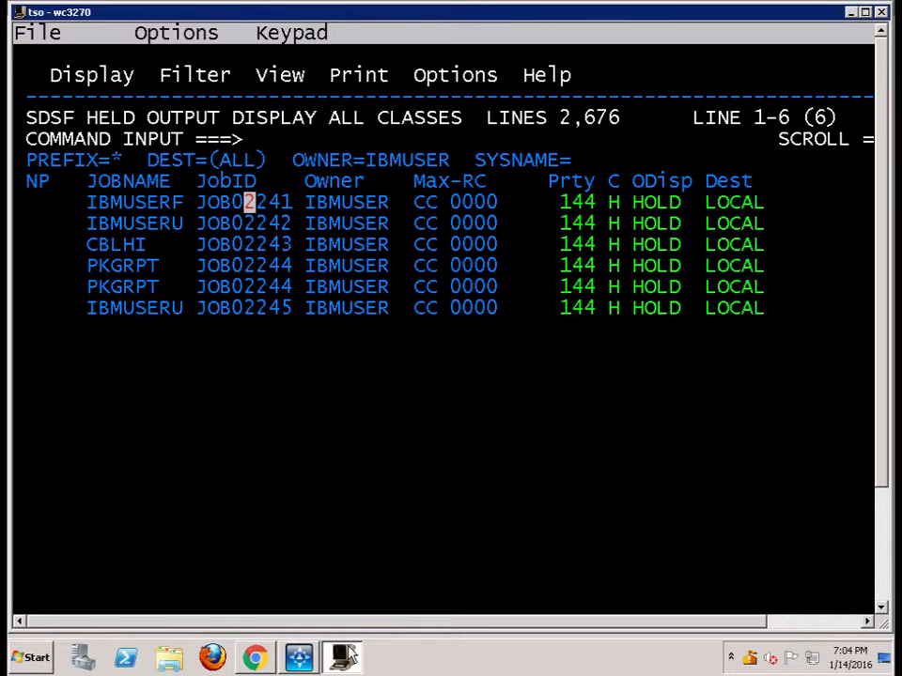
key(Left)
key(Left)
key(Left)
key(Left)
key(Left)
key(Left)
key(Left)
key(Left)
key(Left)
key(Left)
key(Left)
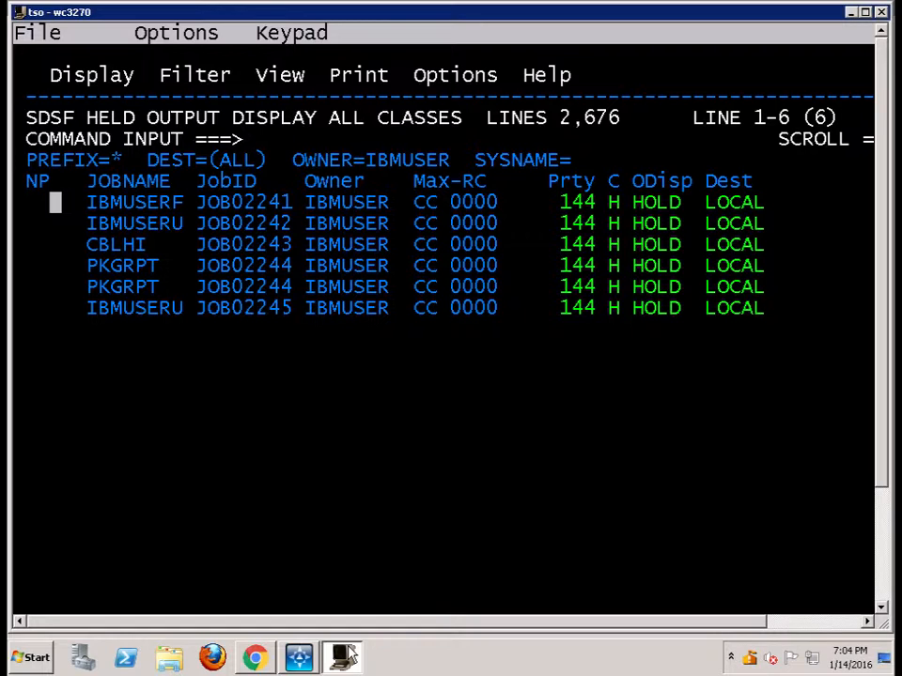
key(Down)
key(Left)
key(Left)
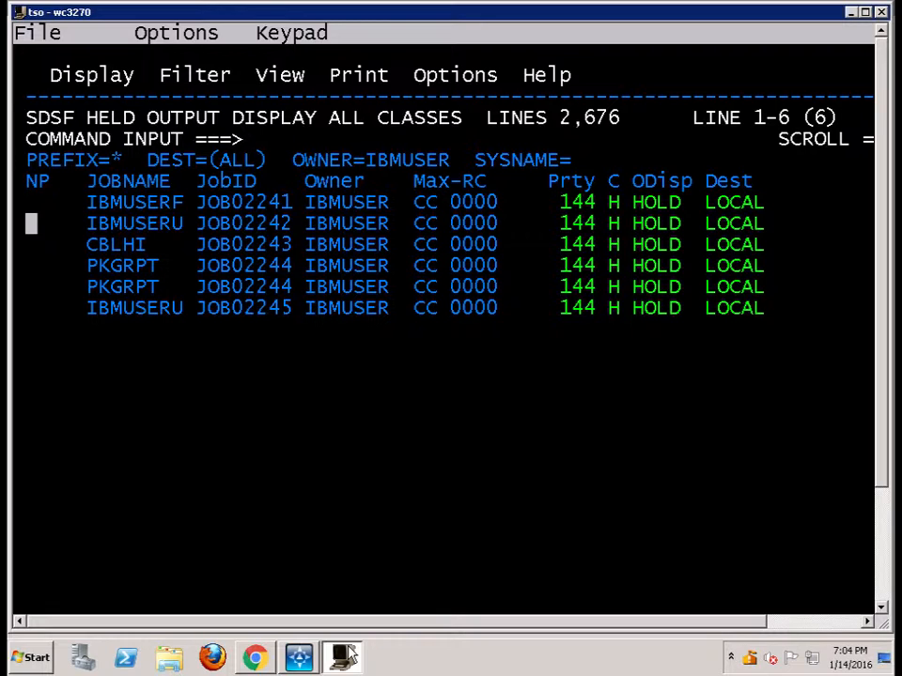
key(Down)
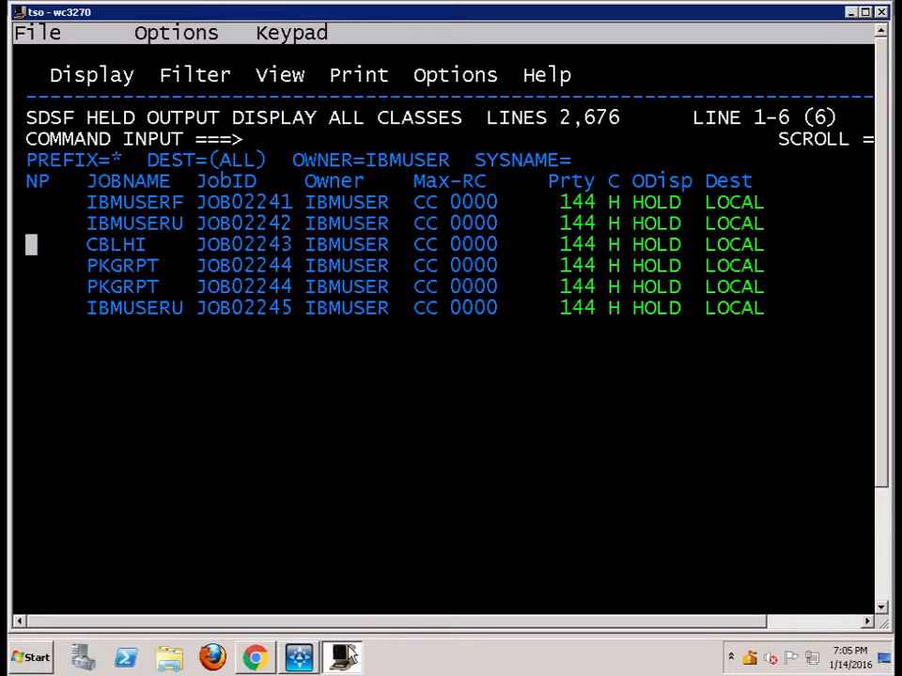
key(Down)
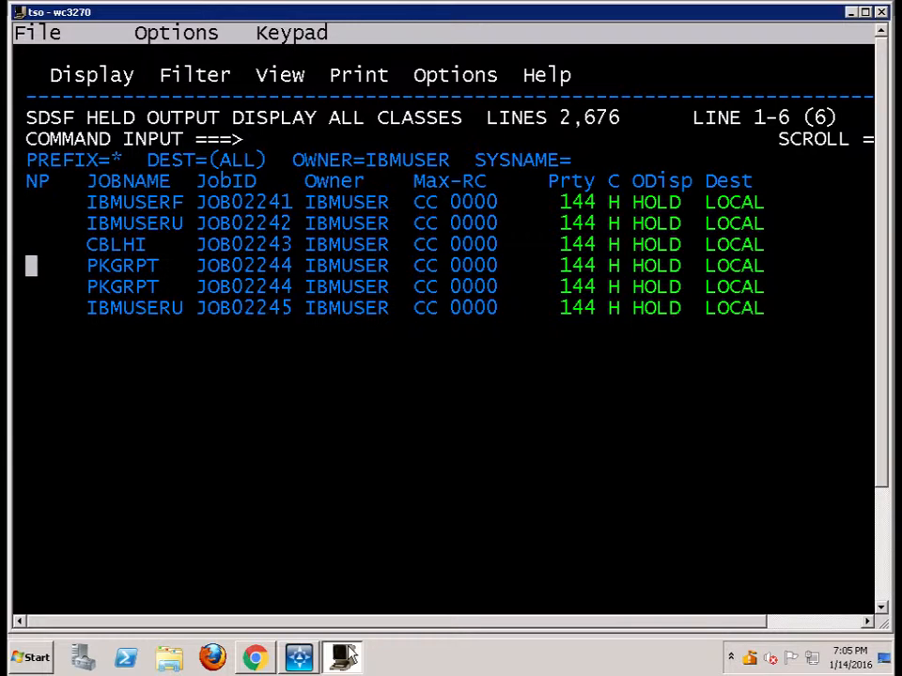
key(Down)
key(Down)
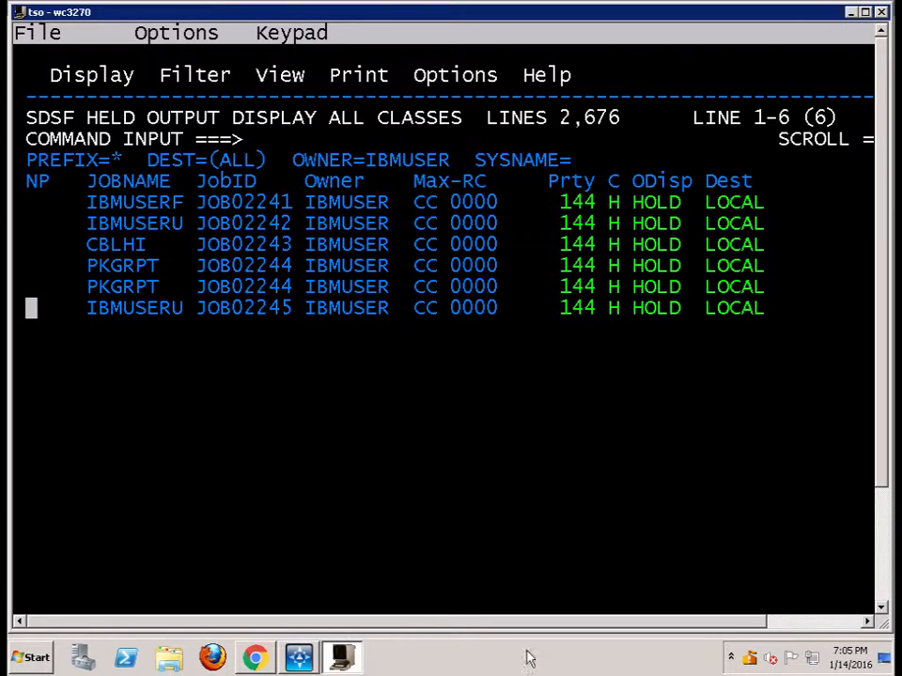
Switch back to the CA Harvest SCM Workbench perspective, refresh the repository tree, and expand the Dev state's packages
click(299, 661)
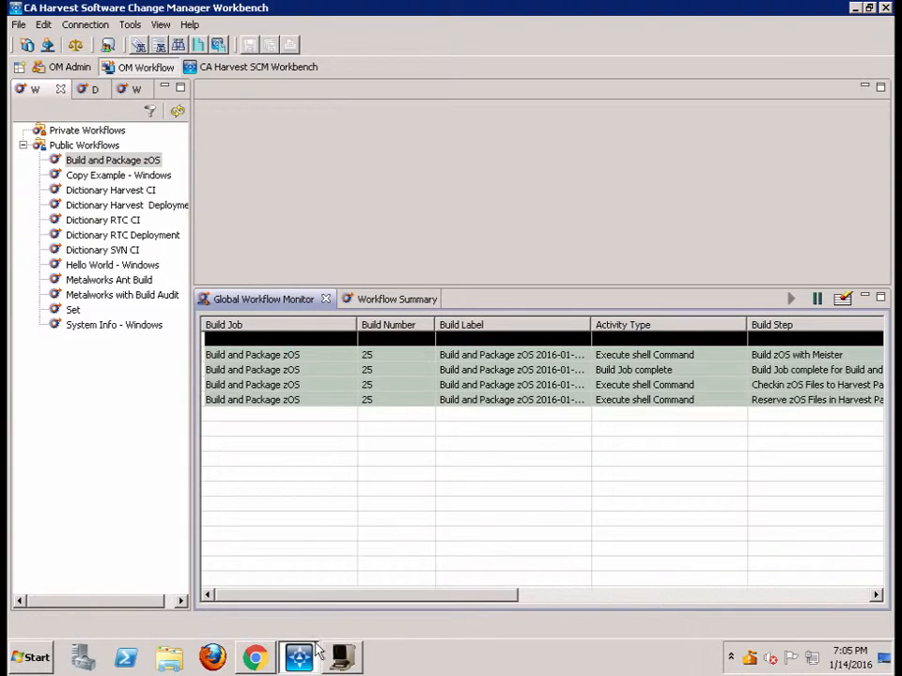
click(268, 67)
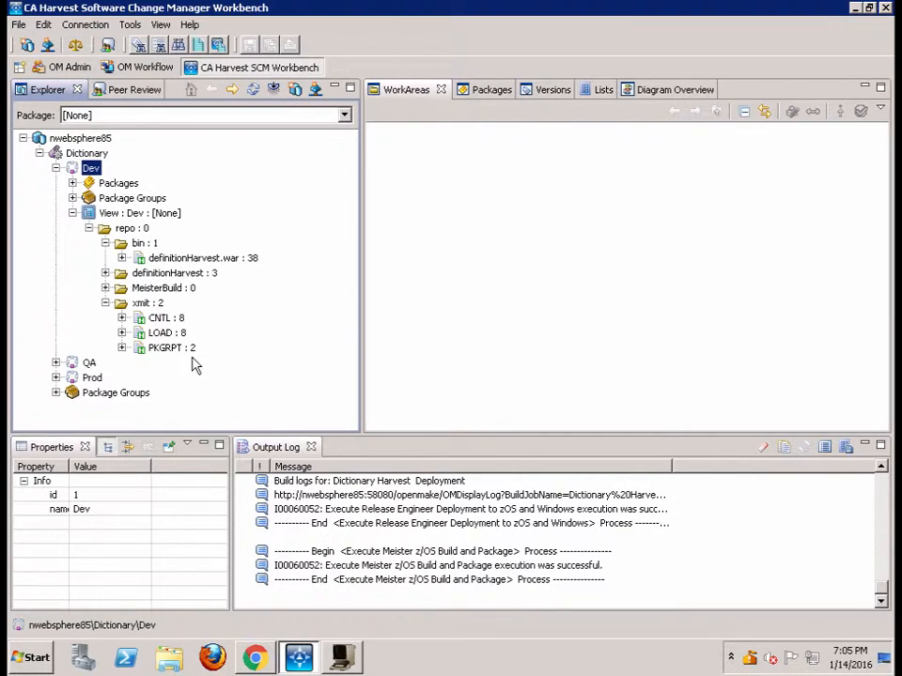
click(254, 91)
click(72, 183)
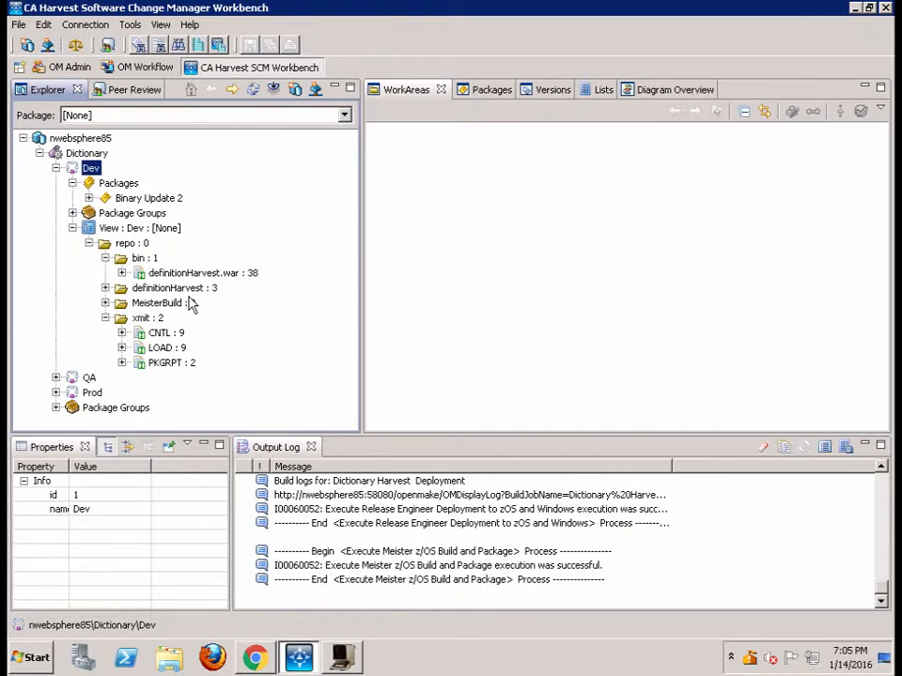
Execute the Meister Windows Build and Package process on the Dev state and show its progress in the workflow monitor
right_click(96, 170)
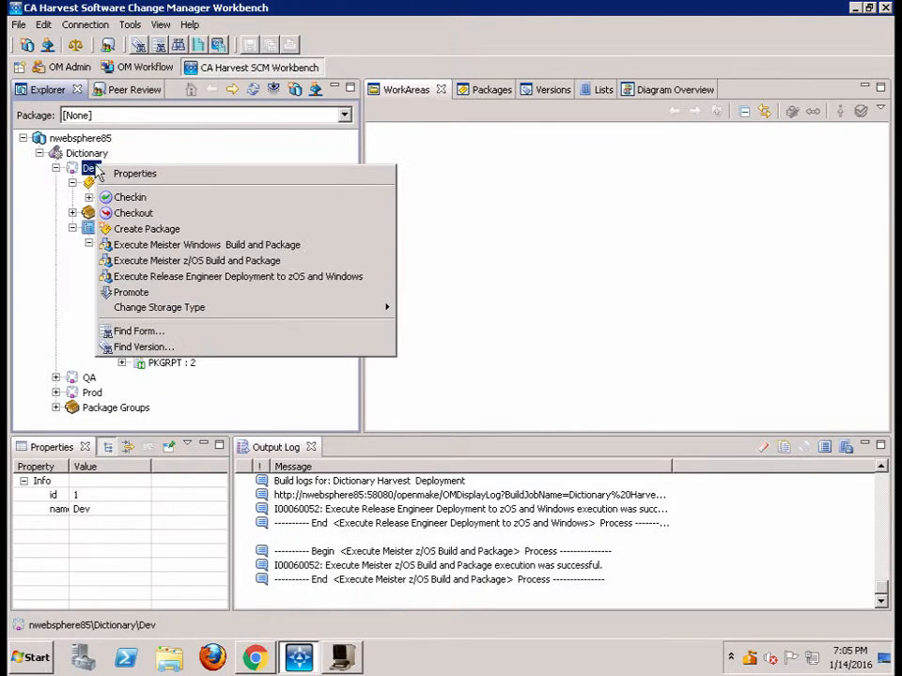
click(207, 245)
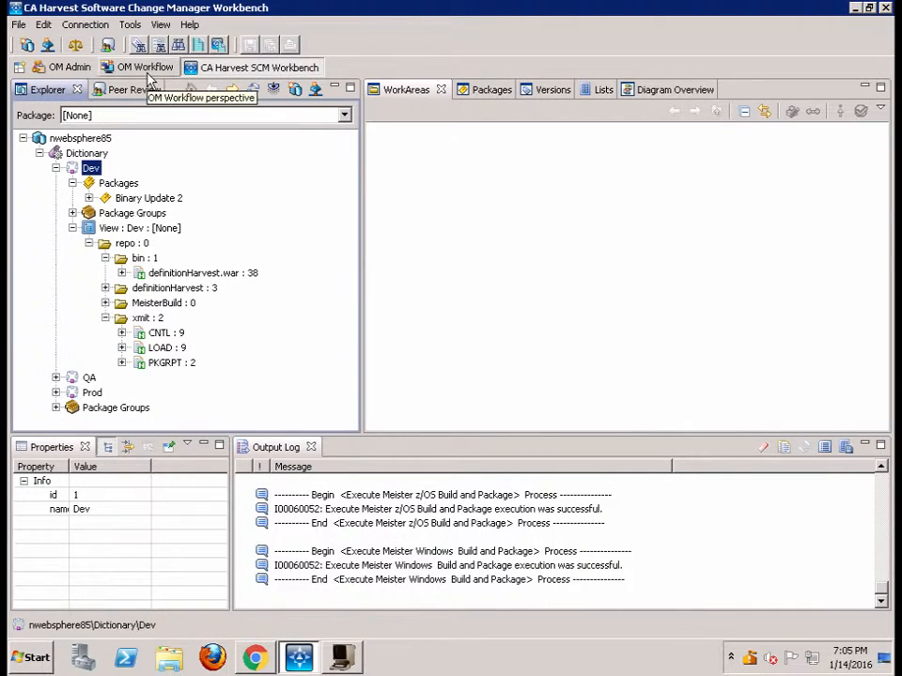
click(145, 70)
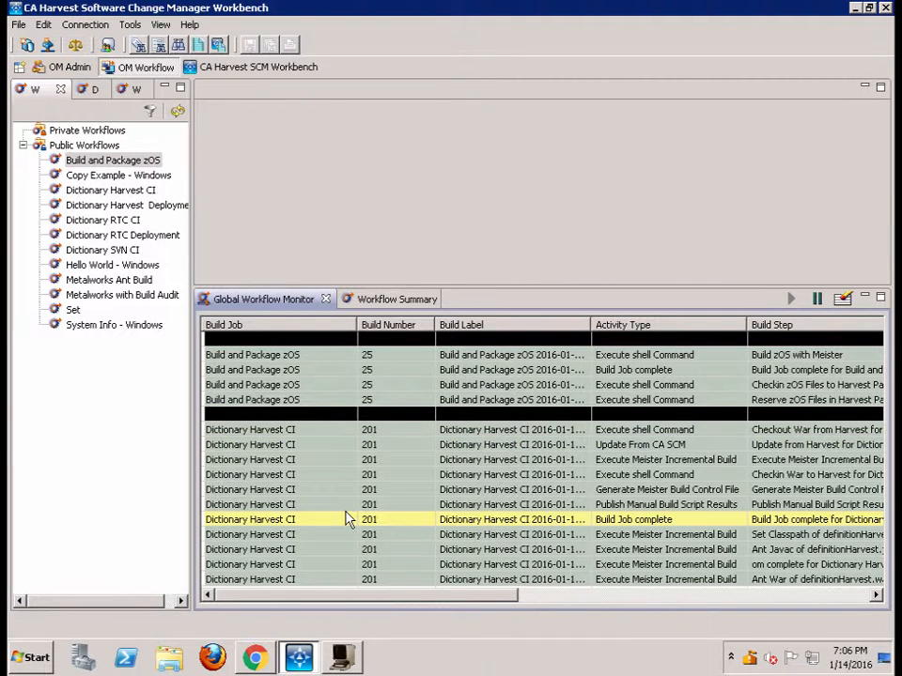
Return to the CA Harvest SCM Workbench perspective and refresh the Dev repository tree to check the file versions
click(258, 70)
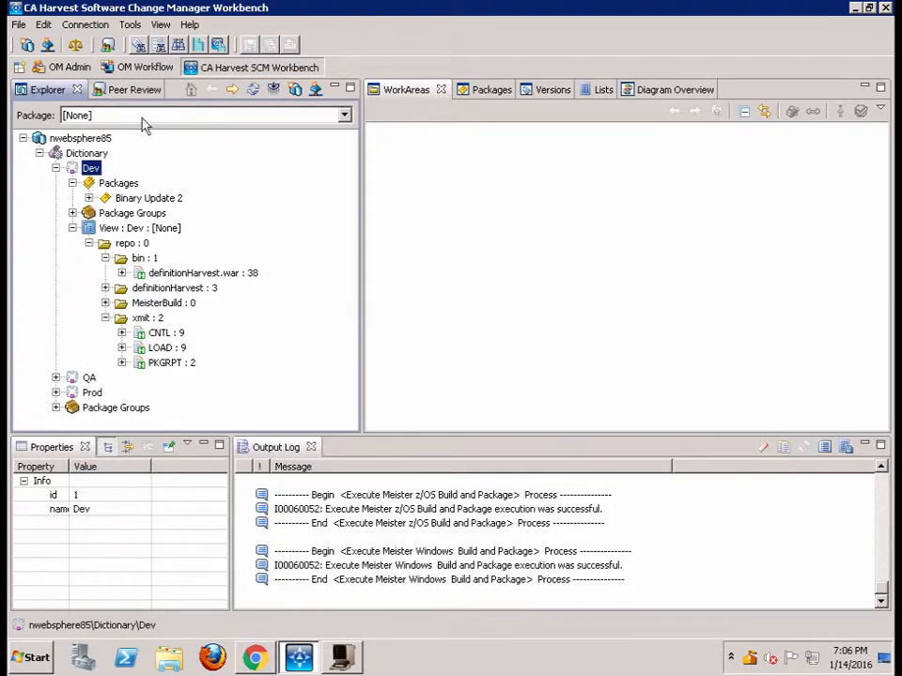
right_click(92, 170)
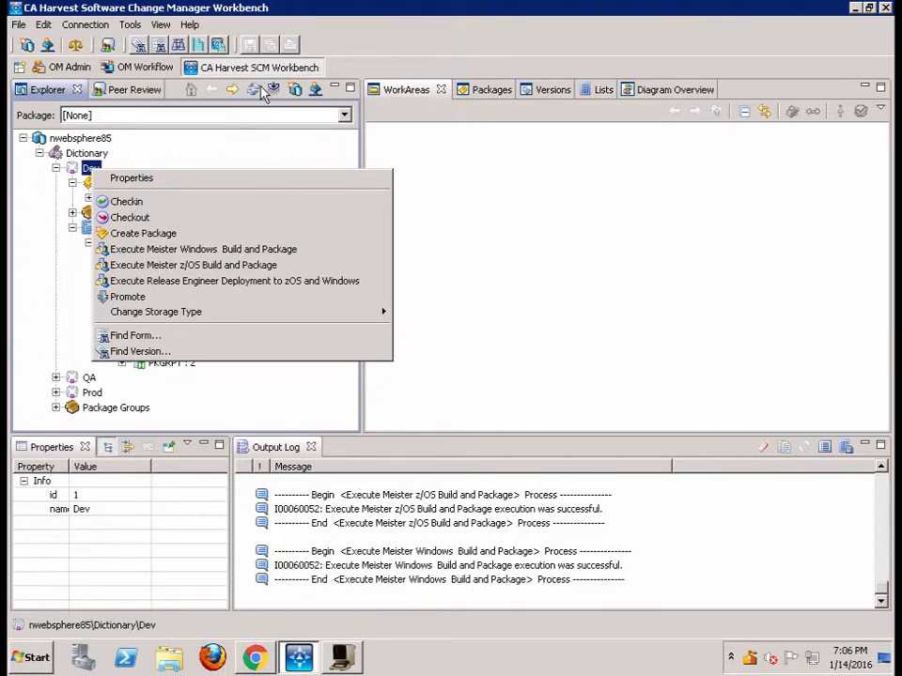
click(251, 162)
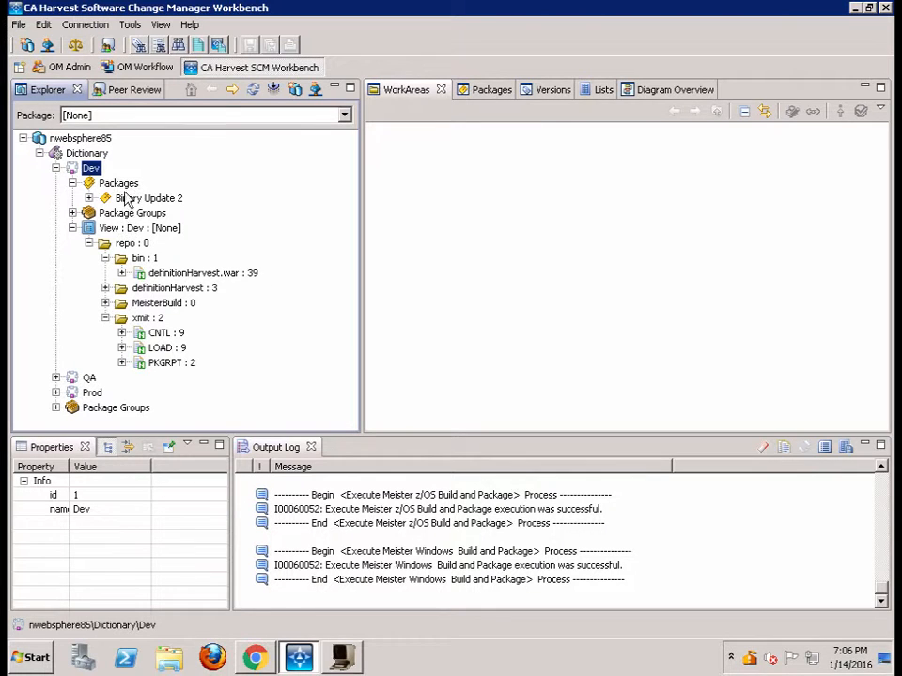
Execute the Release Engineer Deployment to zOS and Windows process on the Dev state
right_click(92, 171)
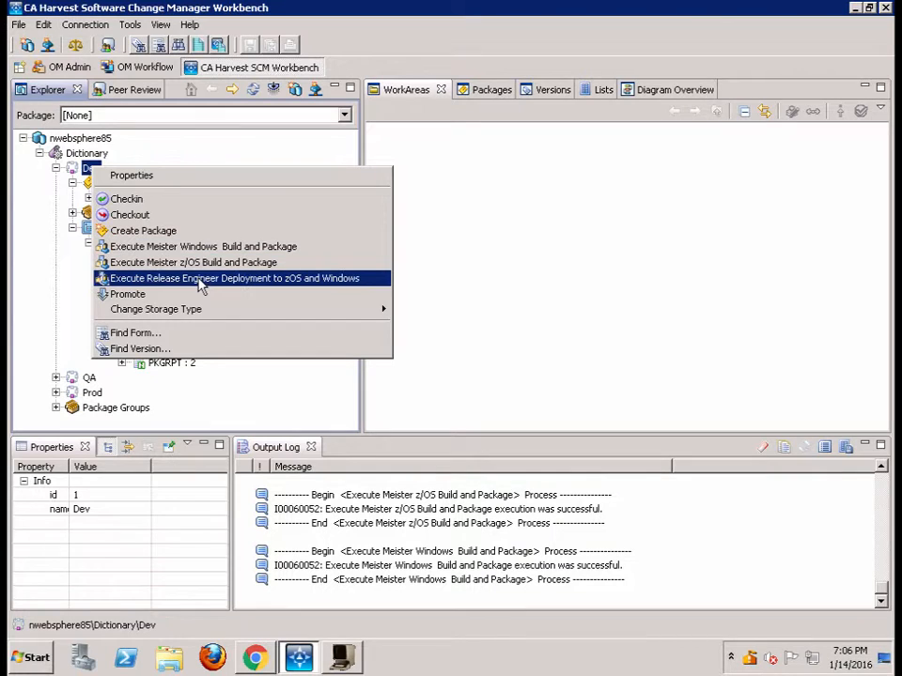
click(29, 268)
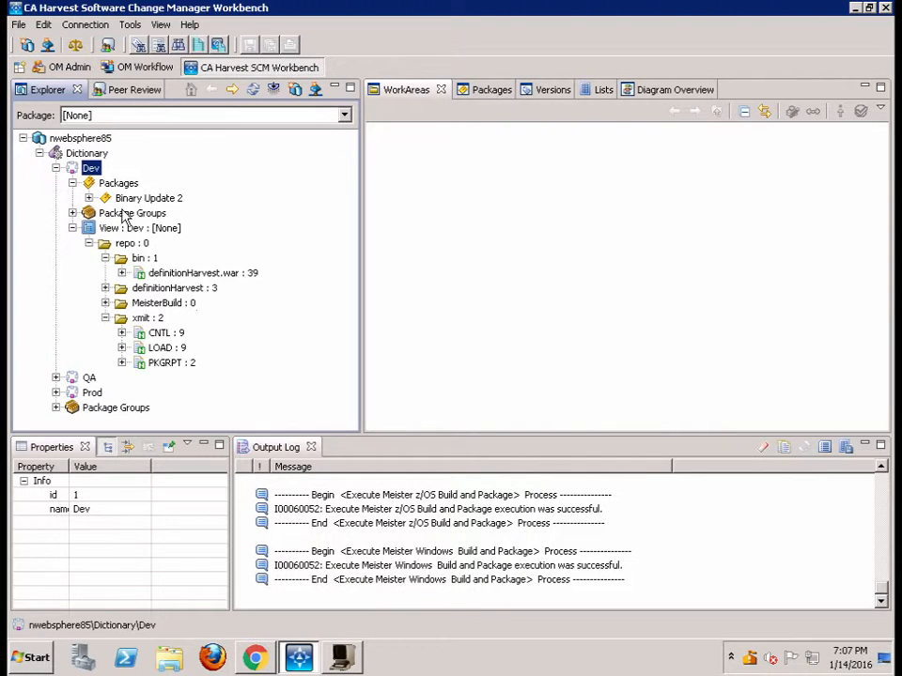
right_click(95, 170)
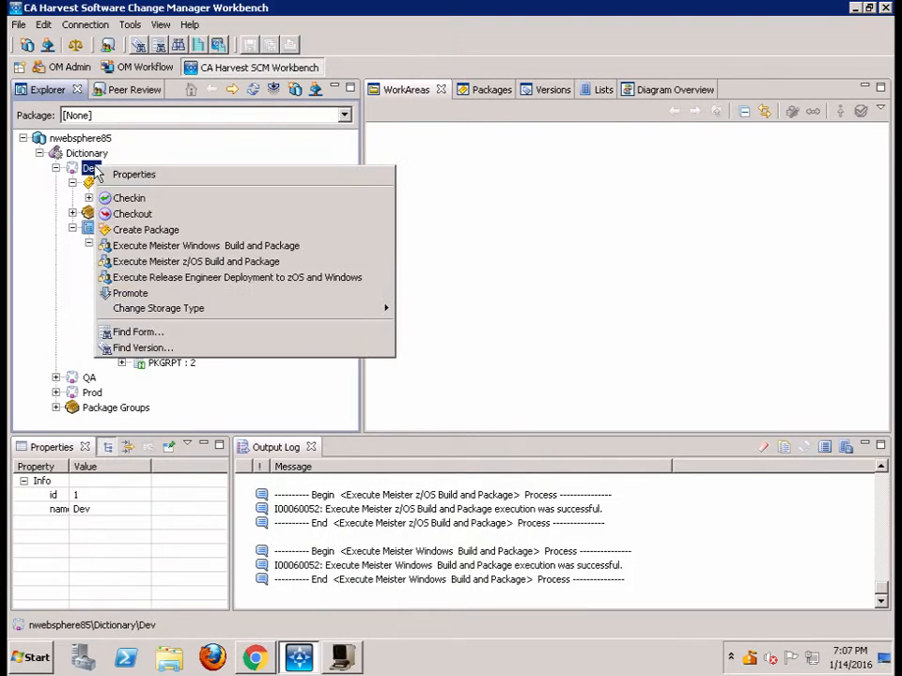
click(209, 286)
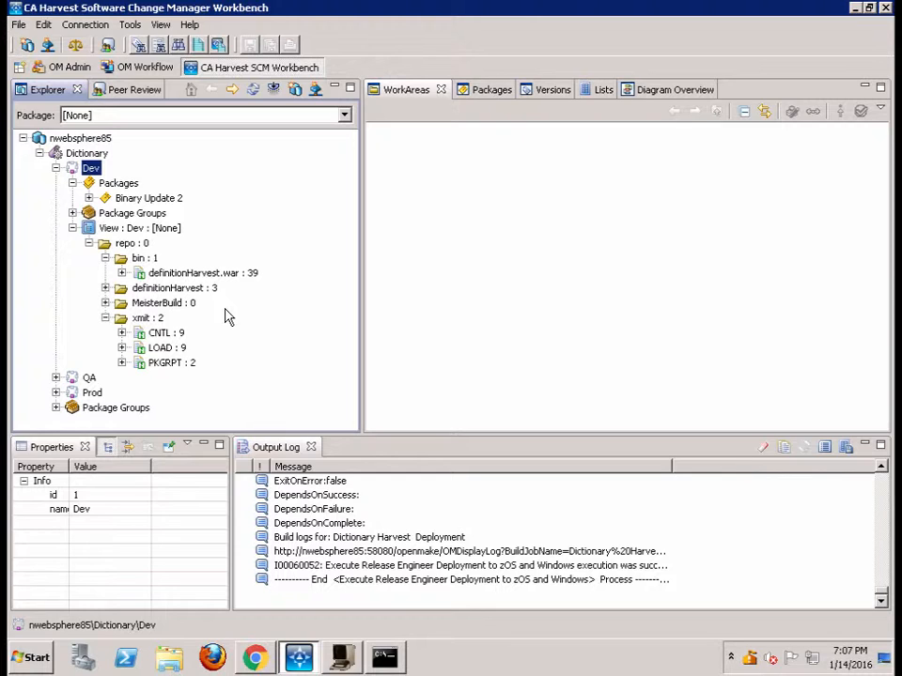
Switch to the Dynamic DevOps Suite in Chrome and view the timeline and assigned components of Dictionary zOS and Websphere;1
click(255, 657)
click(120, 16)
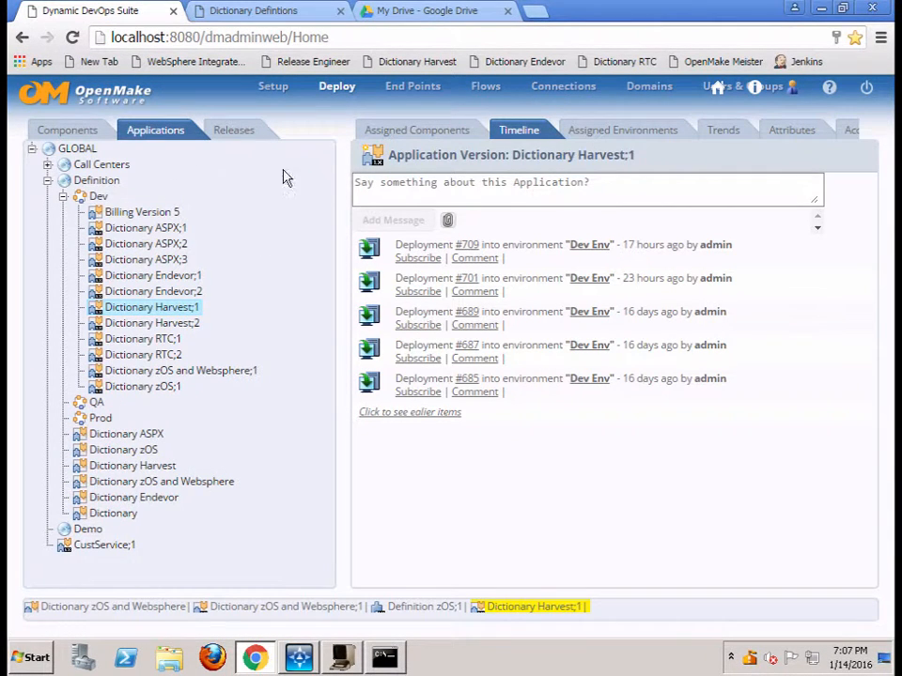
click(160, 373)
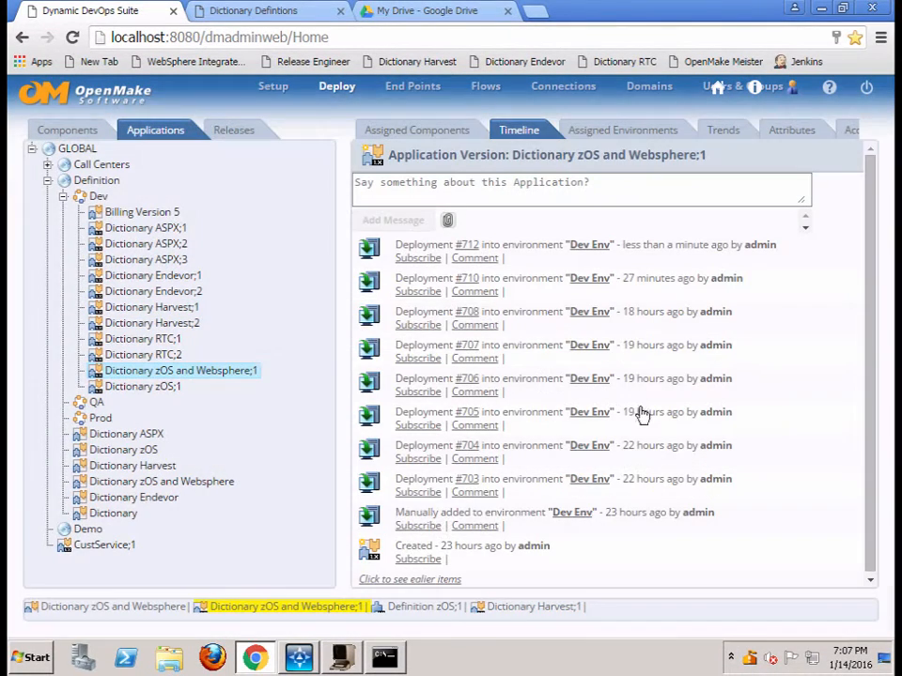
click(416, 130)
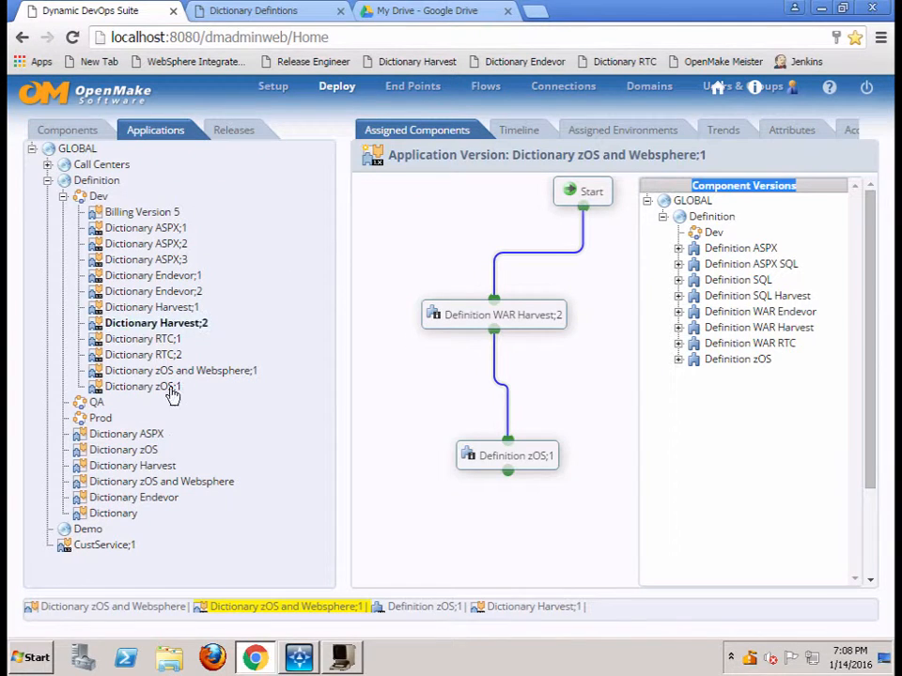
Examine the applications assigned to the Dictionary Package Release under the Definition domain's Dev releases
click(231, 132)
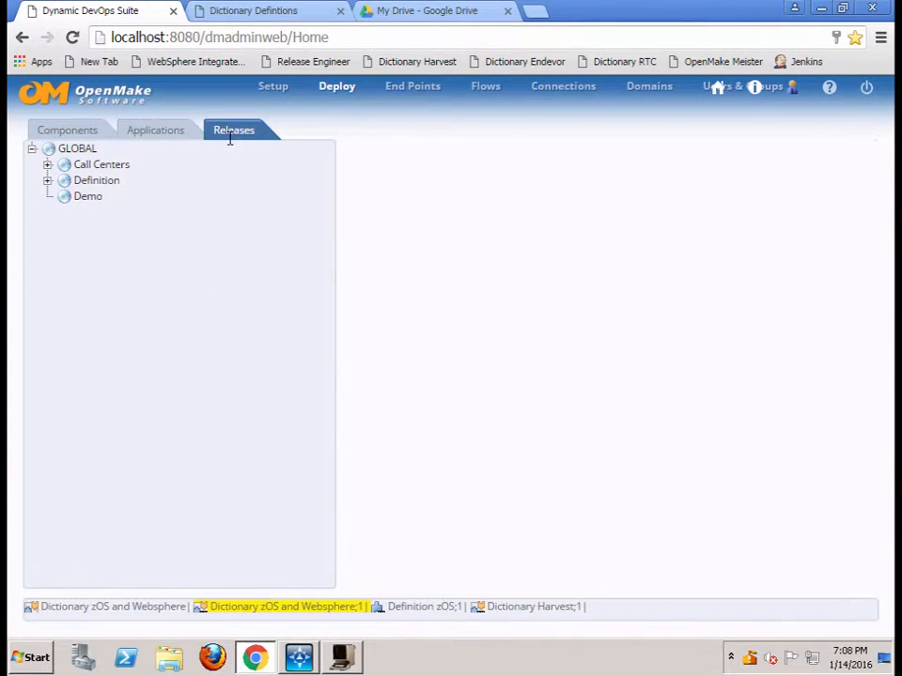
click(46, 179)
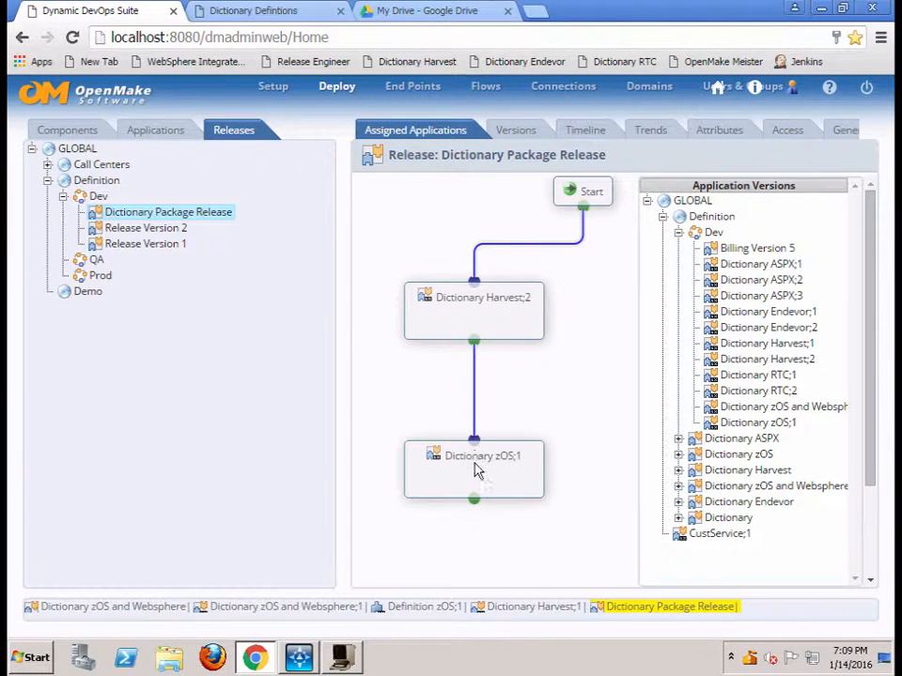
click(474, 308)
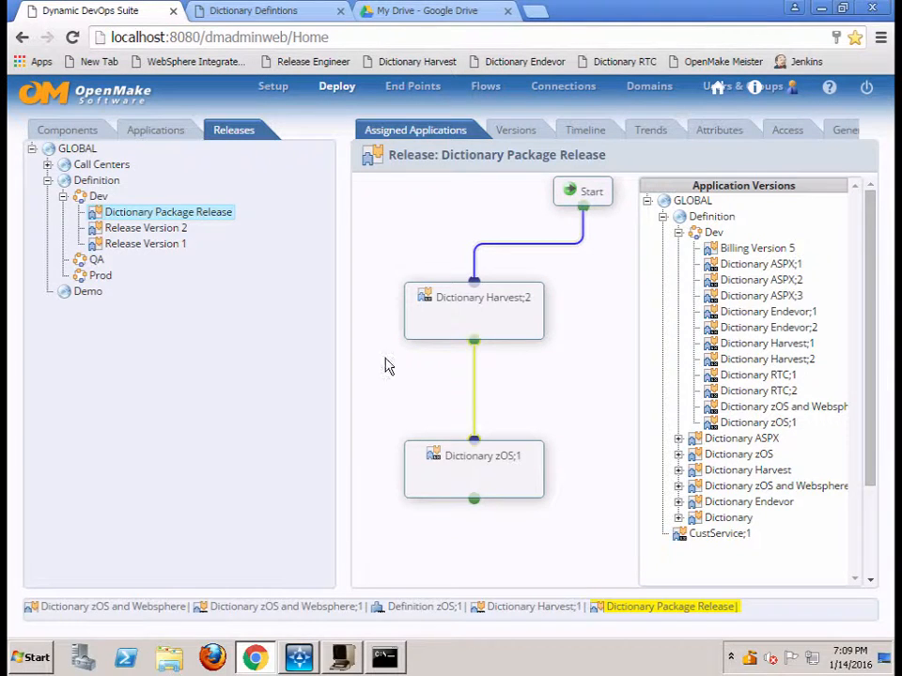
Return to the timeline of application version Dictionary zOS and Websphere;1 and open the results of deployment #712
click(155, 131)
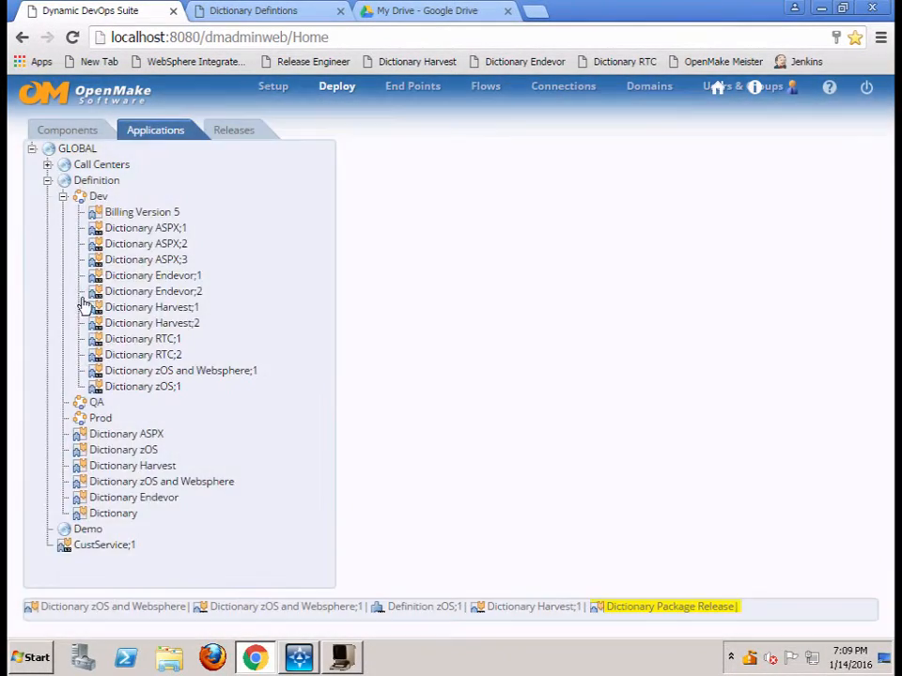
click(223, 372)
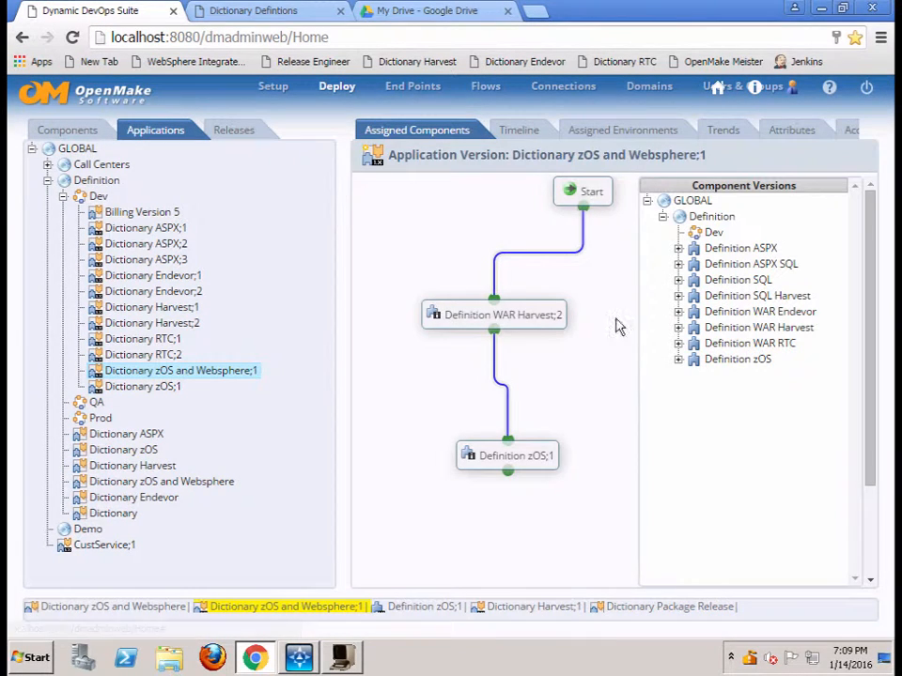
click(521, 132)
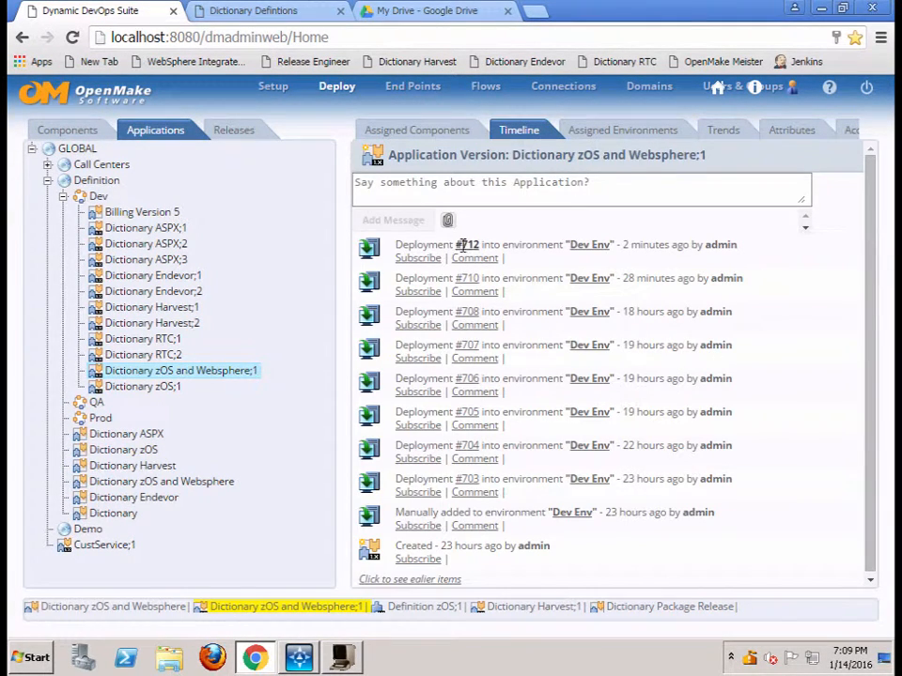
click(413, 245)
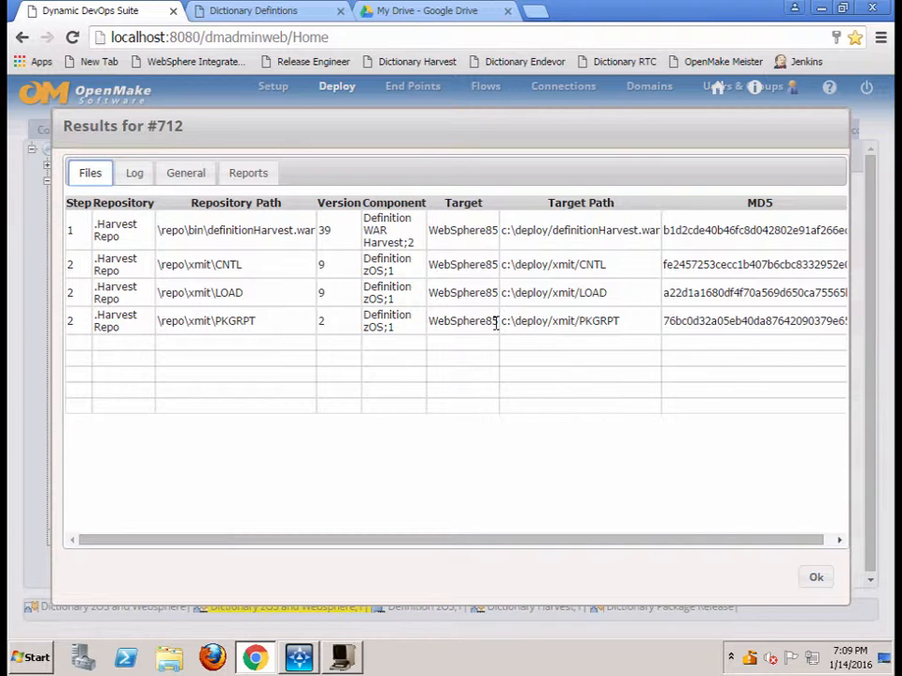
Read the log of deployment #712 through to its end and close the results
click(137, 175)
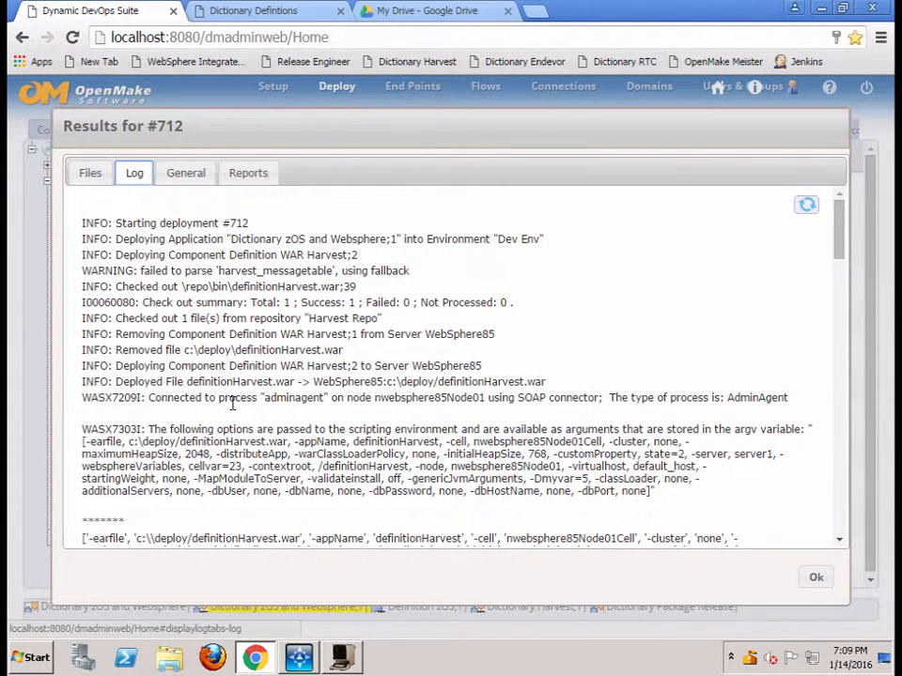
scroll(232, 404, down, 7)
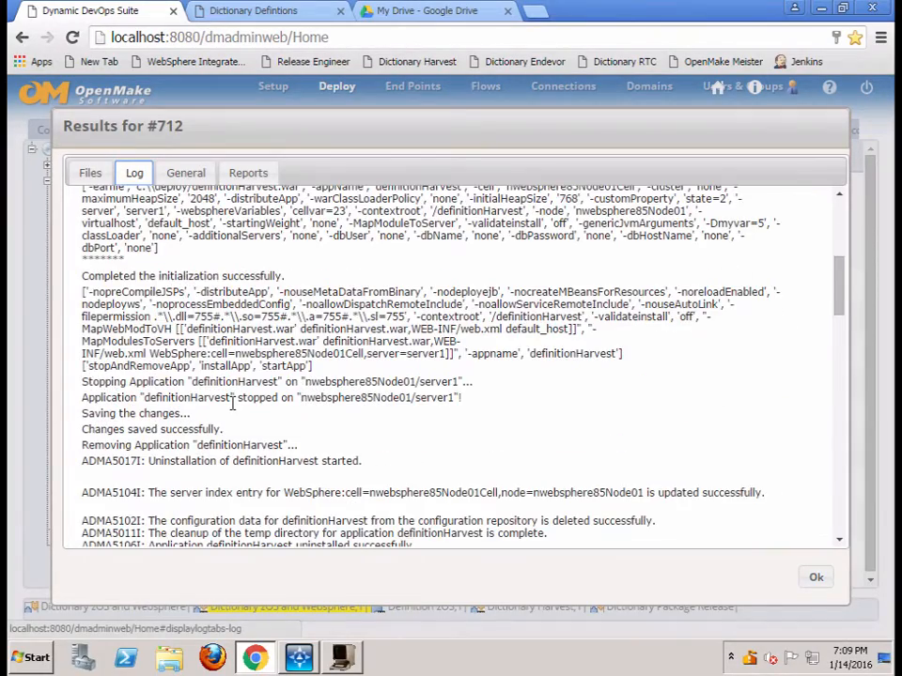
scroll(232, 404, down, 9)
scroll(232, 404, down, 10)
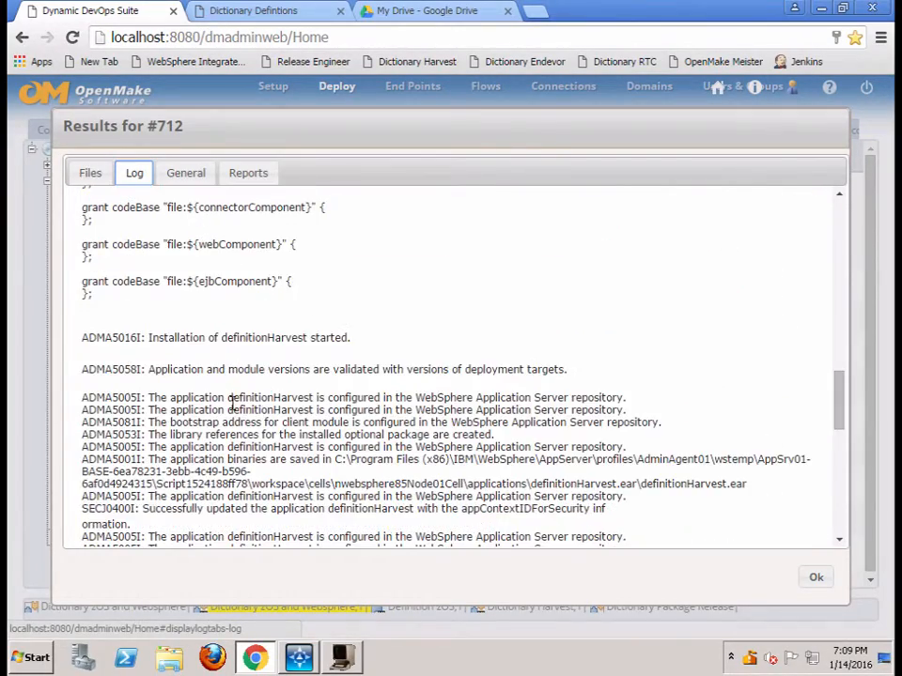
scroll(232, 404, down, 10)
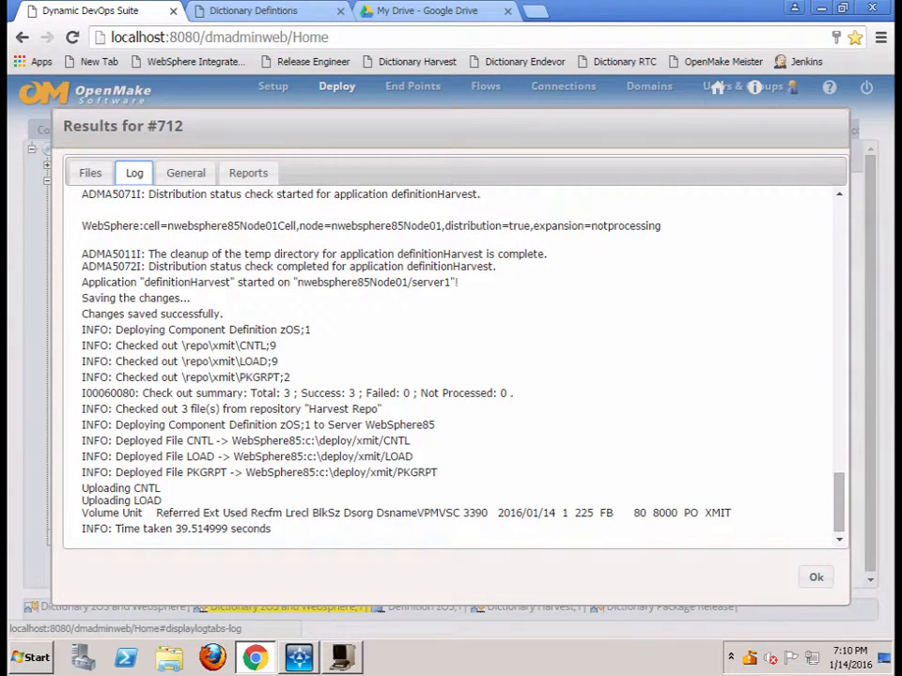
click(815, 582)
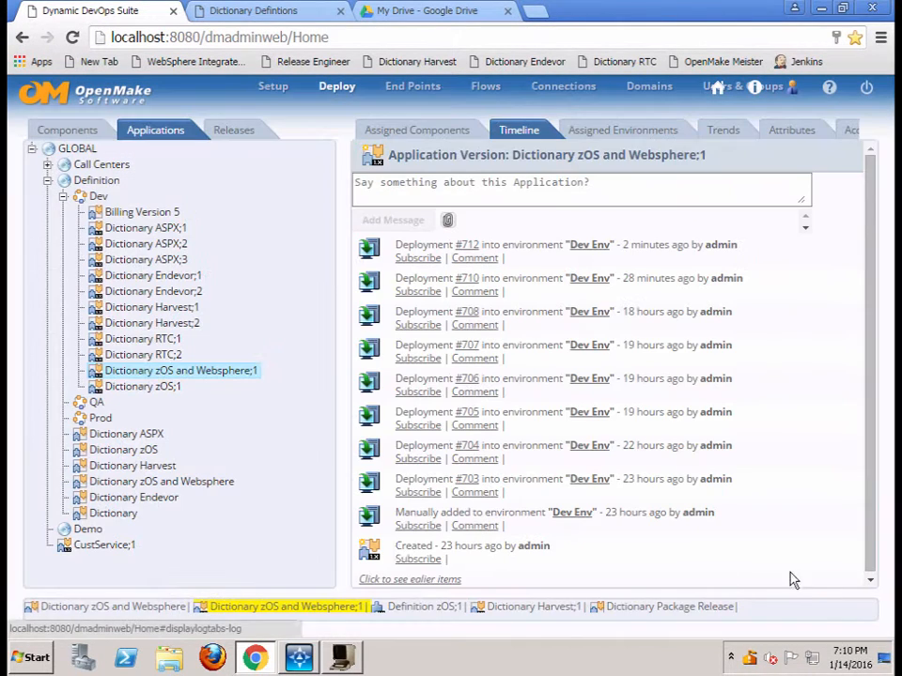
Switch to the tso wc3270 terminal and refresh the SDSF held output list
click(344, 660)
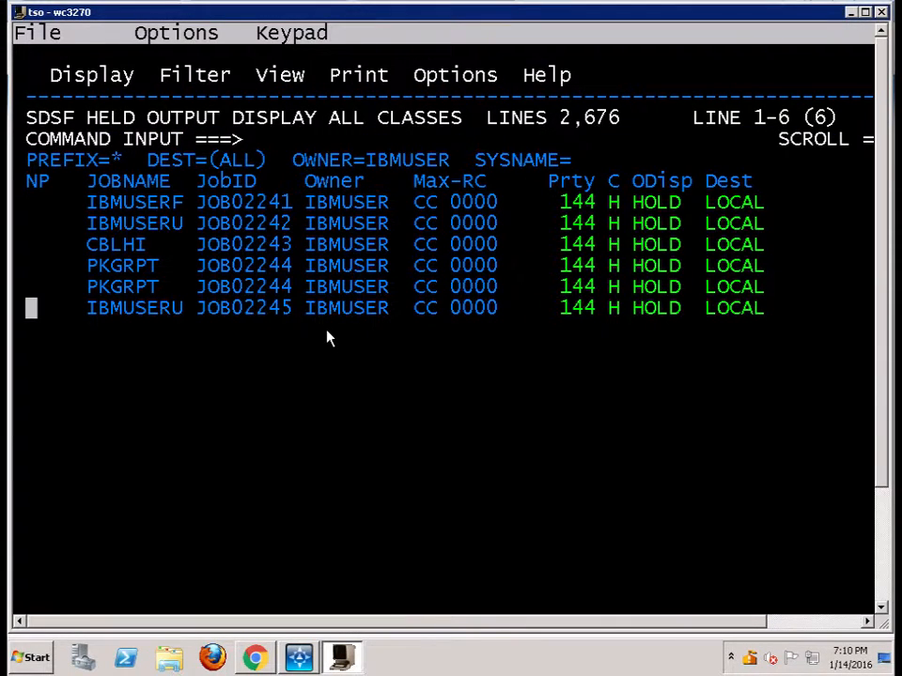
key(Return)
key(Return)
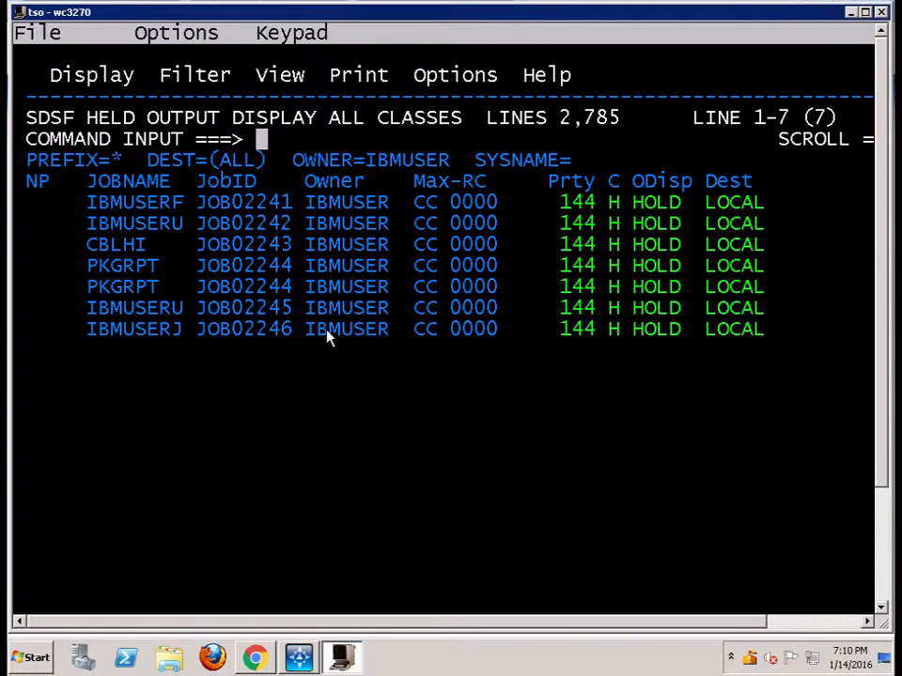
Go to the Data Set List Utility with =3.4 and list the data sets at Dsname Level P390A, through to the last entries
text(=3.4)
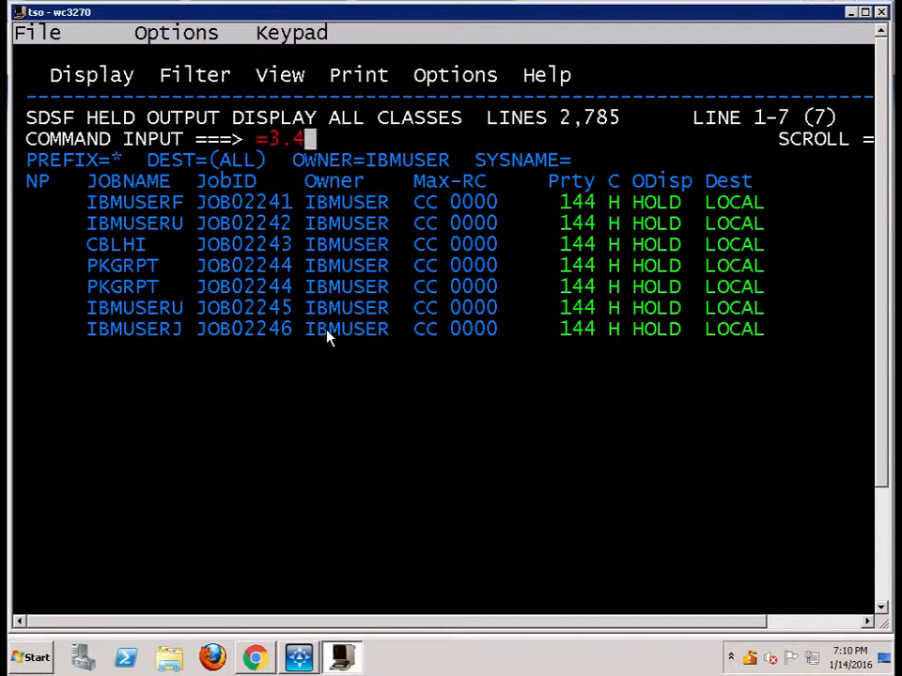
key(Return)
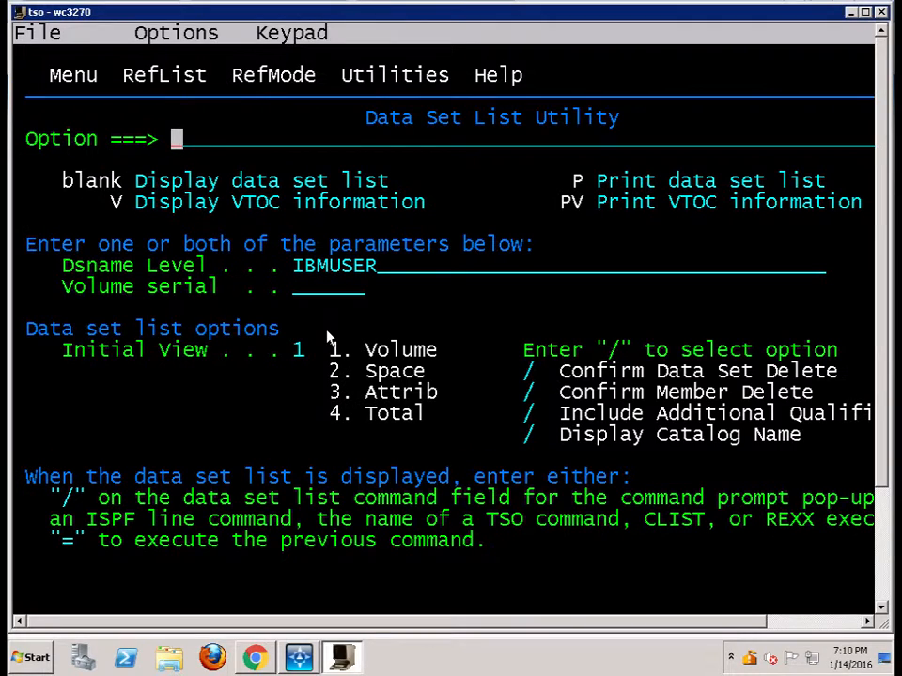
key(Tab)
text(P)
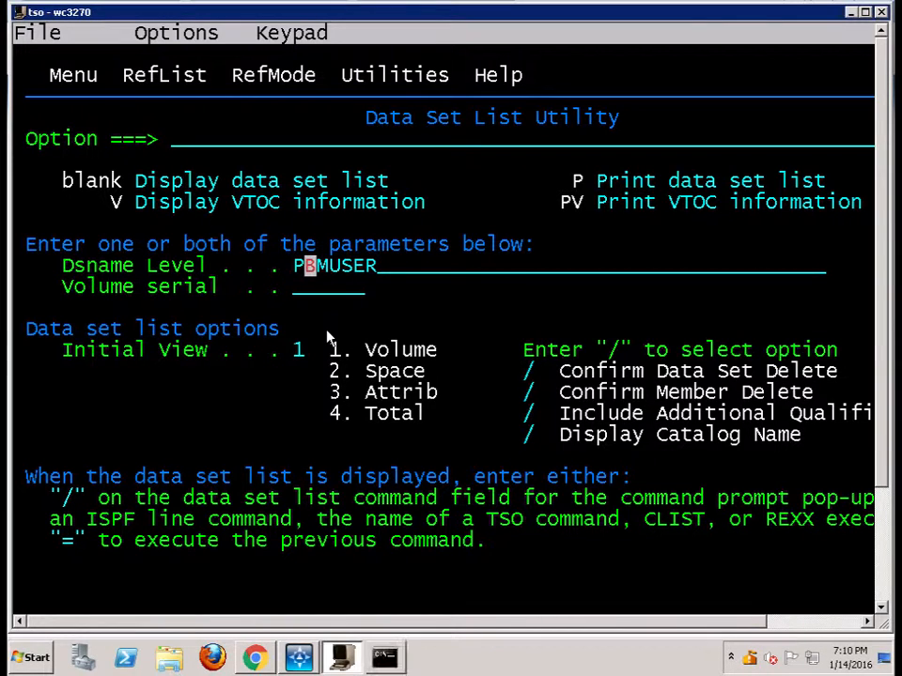
text(390A_m)
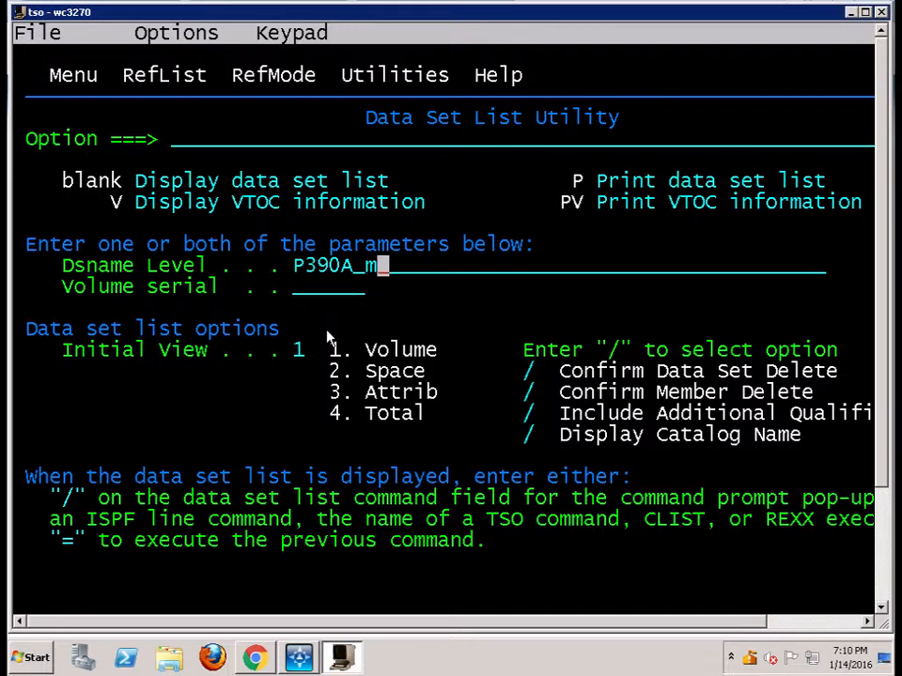
key(Left)
key(Left)
text(\)
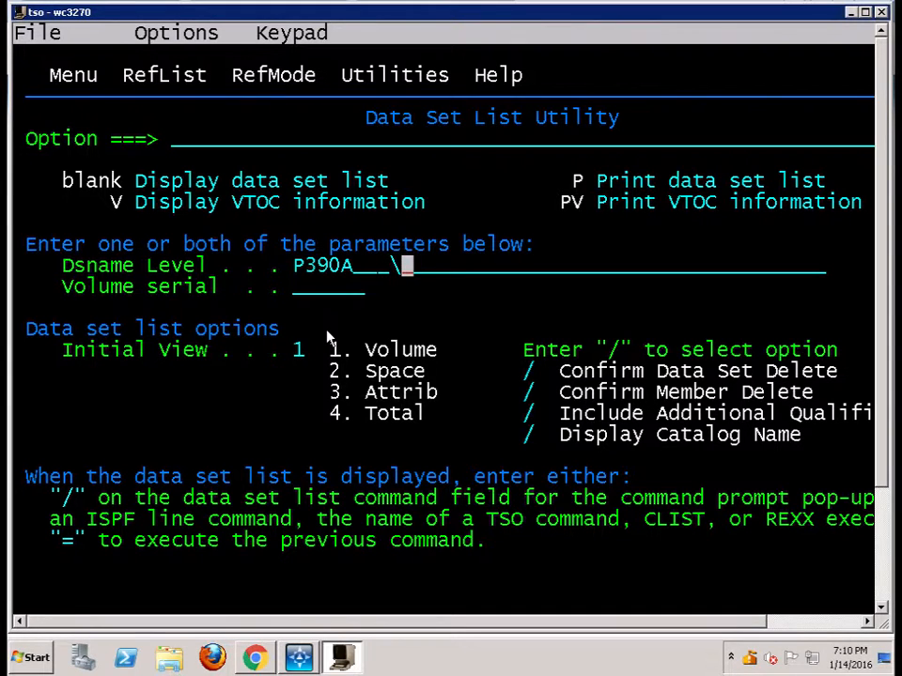
key(BackSpace)
key(Return)
key(F8)
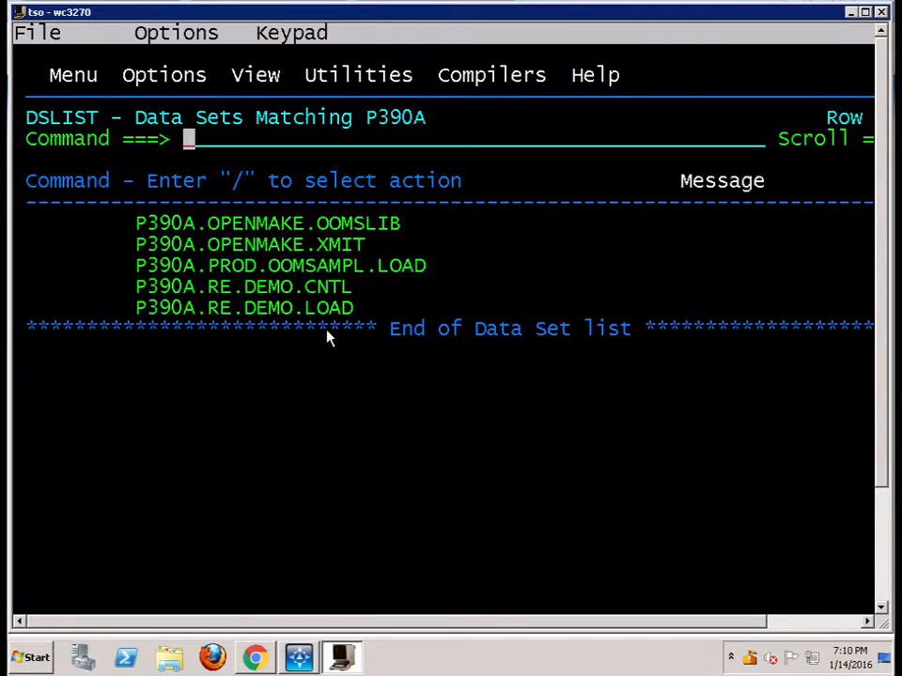
Open the member list of the data set P390A.RE.DEMO.CNTL
key(Down)
key(Down)
key(Down)
key(Down)
key(Down)
key(Down)
key(Left)
key(Left)
key(Left)
key(Left)
key(Left)
key(Left)
key(Left)
key(Left)
key(Left)
key(Left)
key(Left)
key(Left)
key(Left)
key(Left)
key(Left)
key(Left)
key(Left)
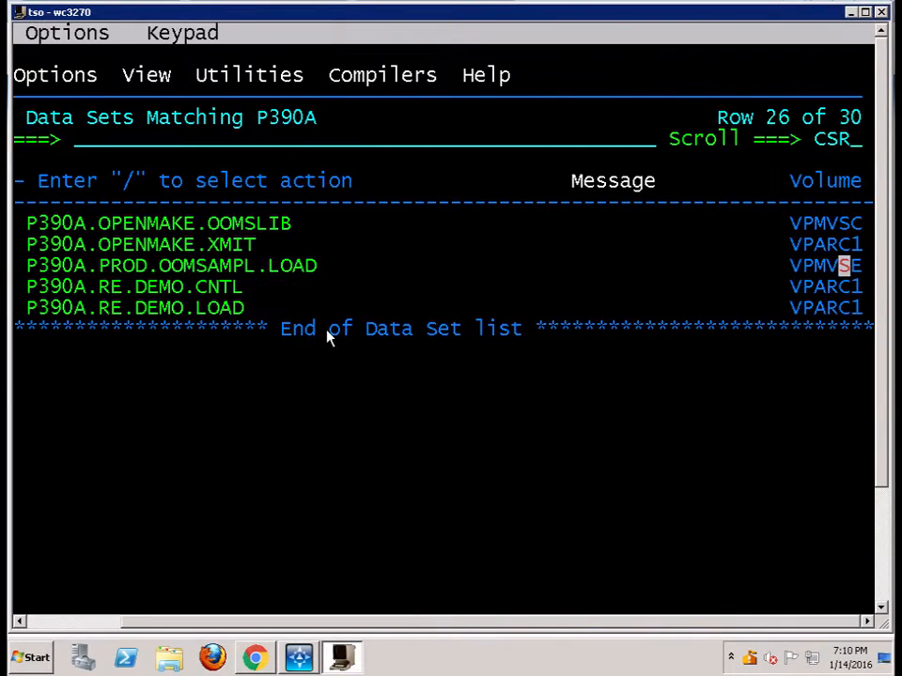
key(Right)
key(Right)
key(Right)
key(Right)
key(Right)
key(Right)
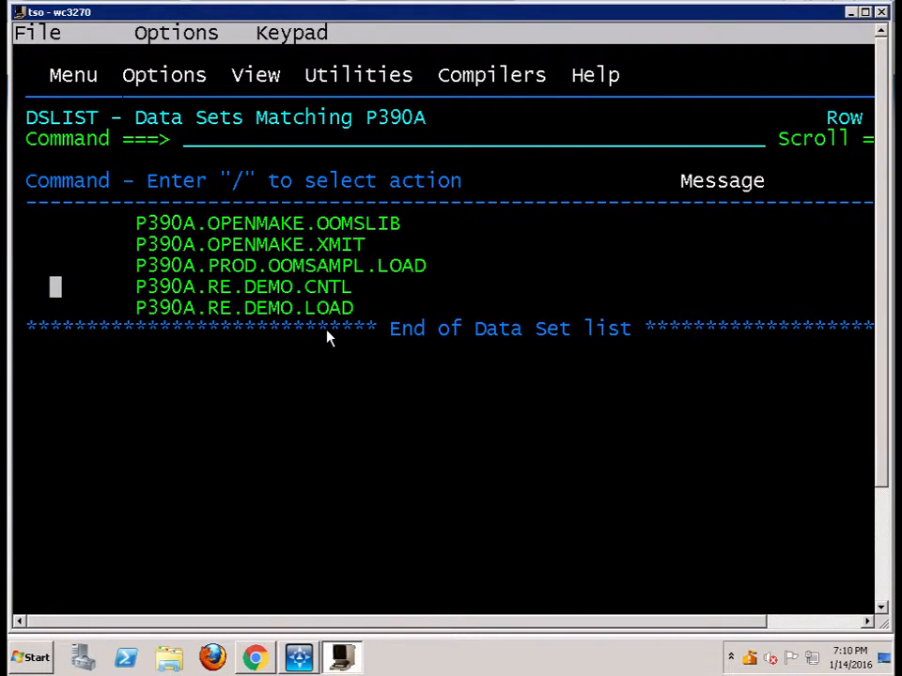
text(m)
key(Return)
Open the HIC member of P390A.RE.DEMO.CNTL for editing
key(Down)
key(Down)
key(Left)
key(Left)
key(Left)
key(Left)
key(Left)
key(Left)
key(Left)
key(Left)
key(Left)
key(Left)
key(Left)
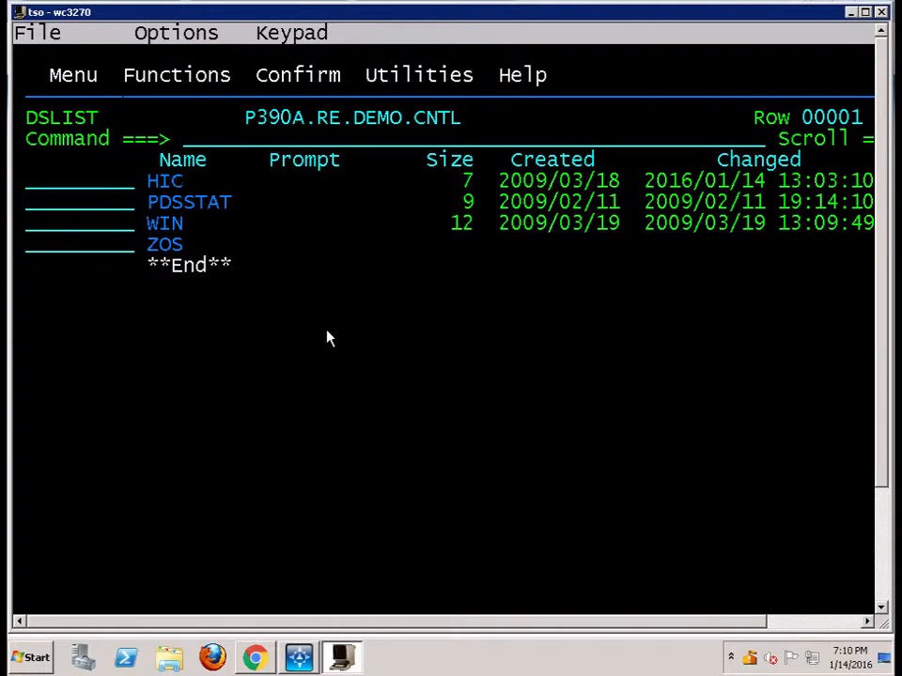
text(e)
key(Return)
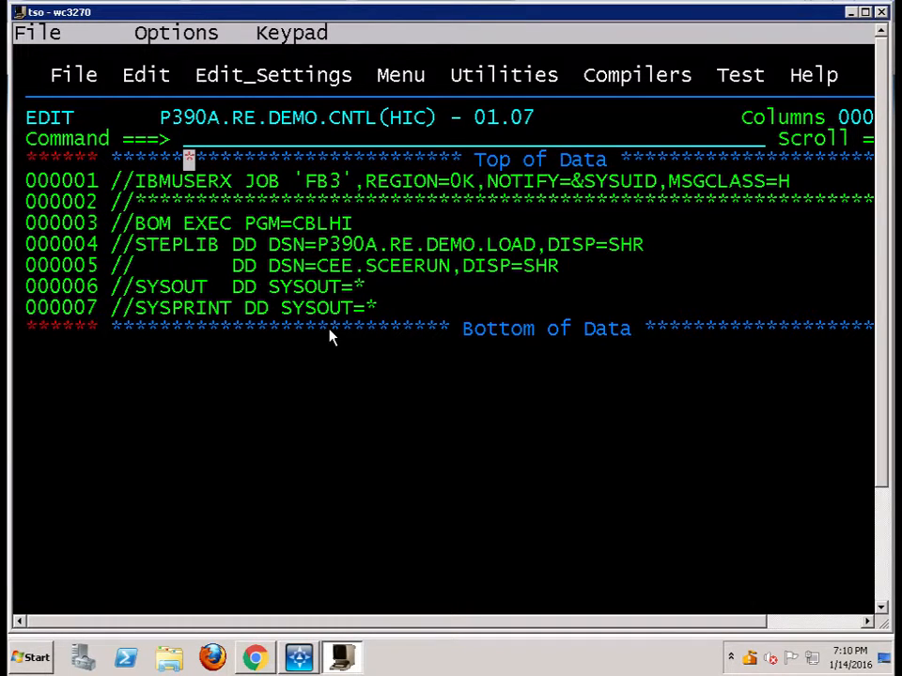
Check the MSGCLASS=H setting on the HIC job's first line and submit the job with the sub command
key(Down)
drag(670, 181, 783, 188)
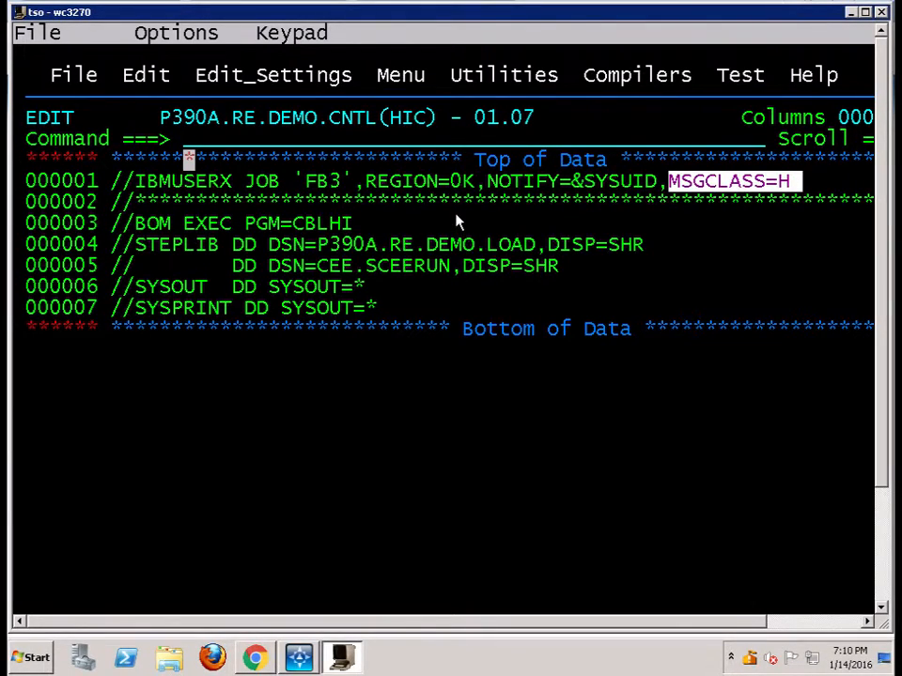
key(Up)
text(sub)
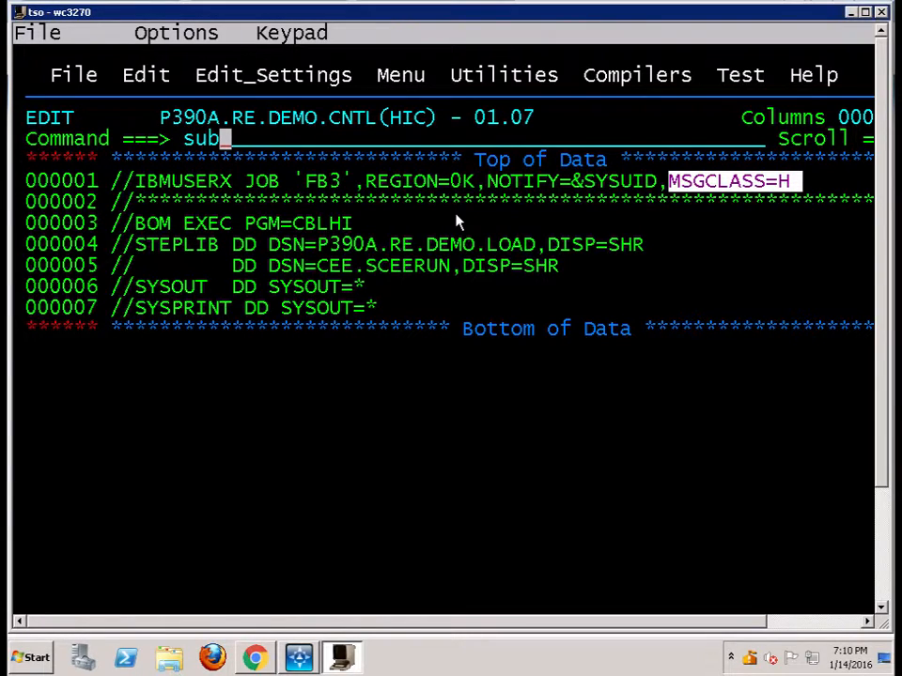
key(Return)
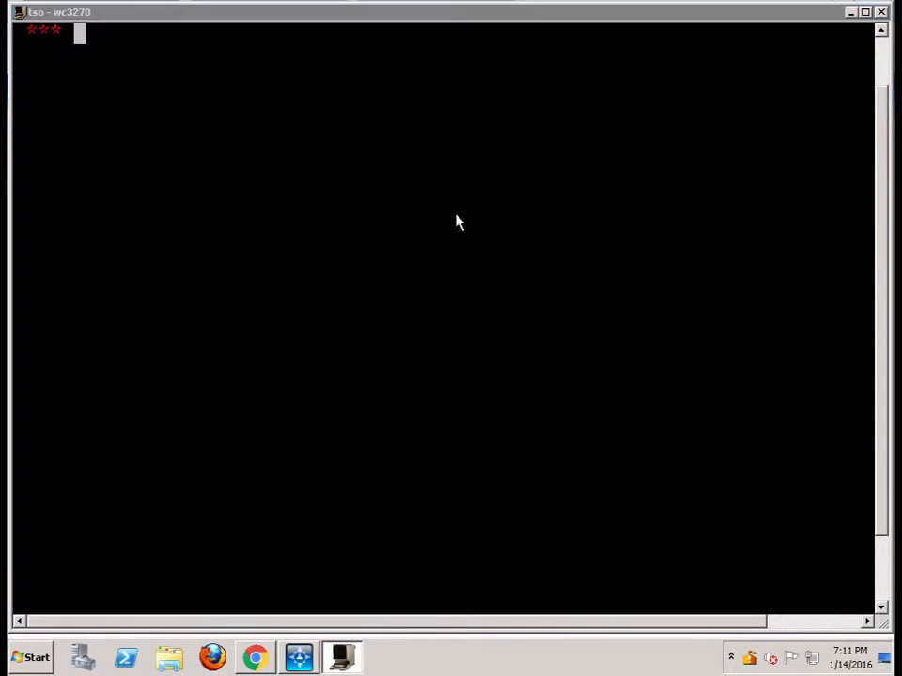
key(Return)
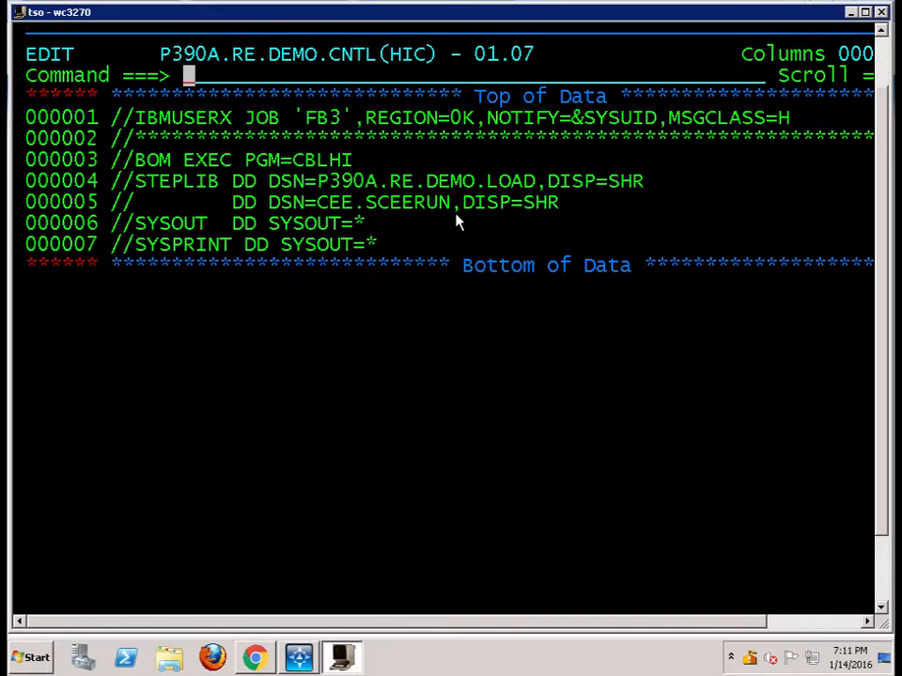
Go to the SDSF held output display for all classes with the command =sd;h all
text(=sd)
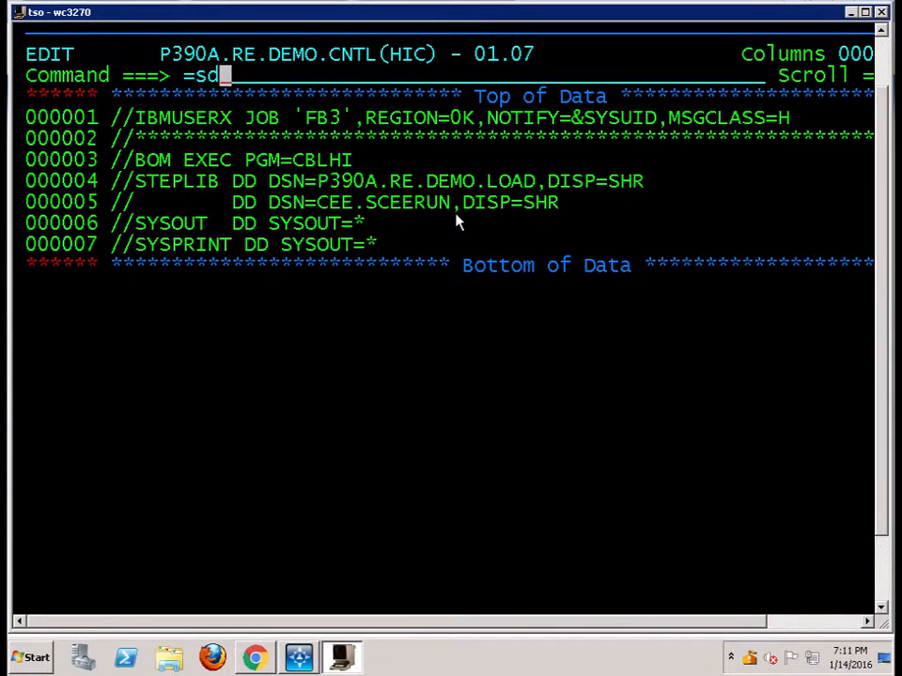
text(;h all)
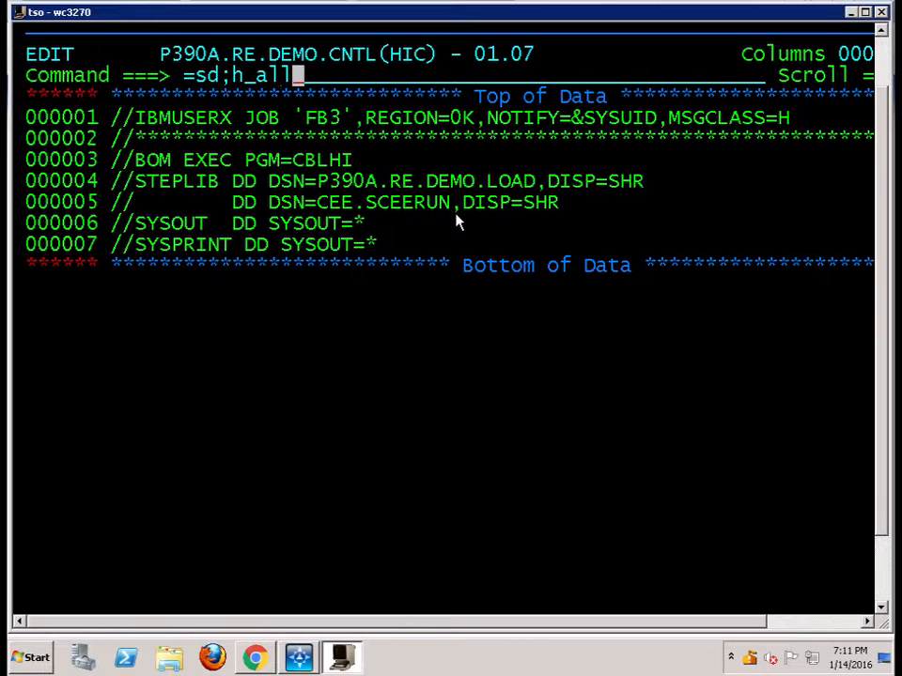
key(Return)
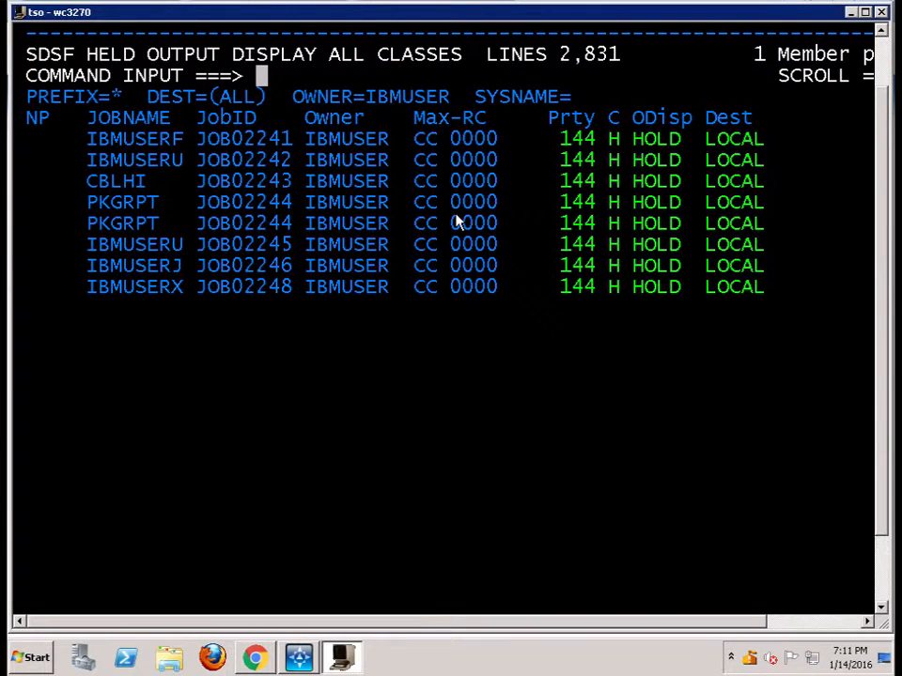
Open the held output of the IBMUSERX job with the s line command
key(Down)
key(Down)
key(Down)
key(Down)
key(Down)
key(Down)
key(Down)
key(Down)
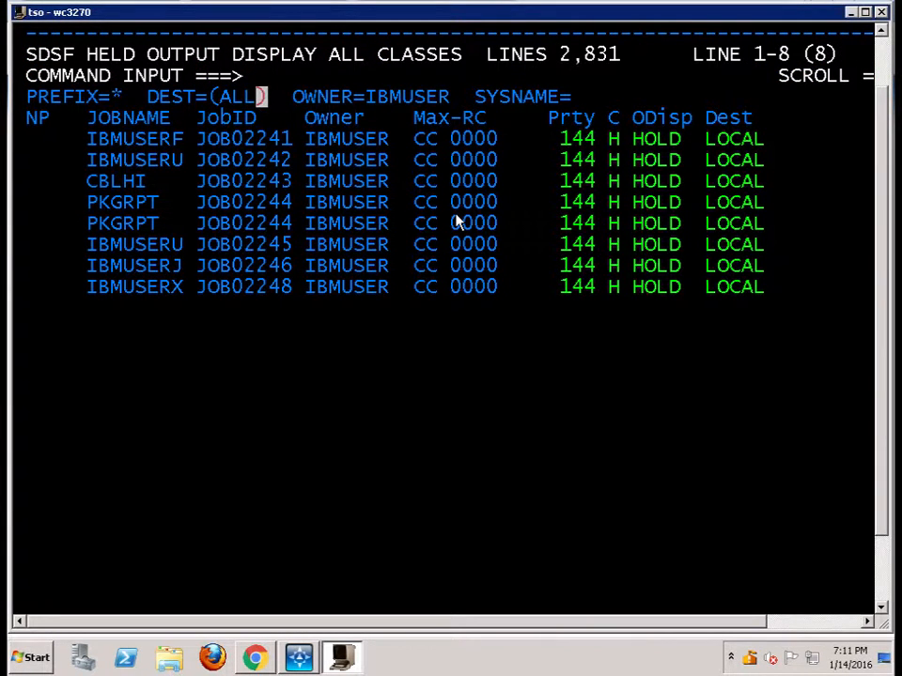
key(Down)
key(Down)
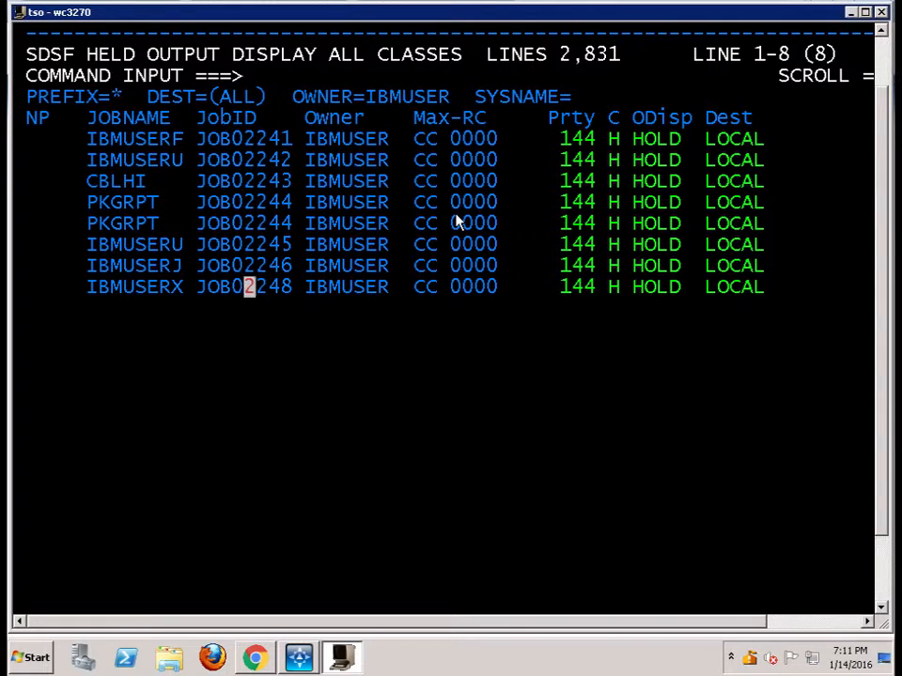
key(Left)
key(Left)
key(Left)
key(Left)
key(Left)
key(Left)
key(Left)
key(Left)
key(Left)
key(Left)
key(Left)
key(Left)
key(Left)
key(Left)
key(Left)
key(Left)
key(Left)
key(Left)
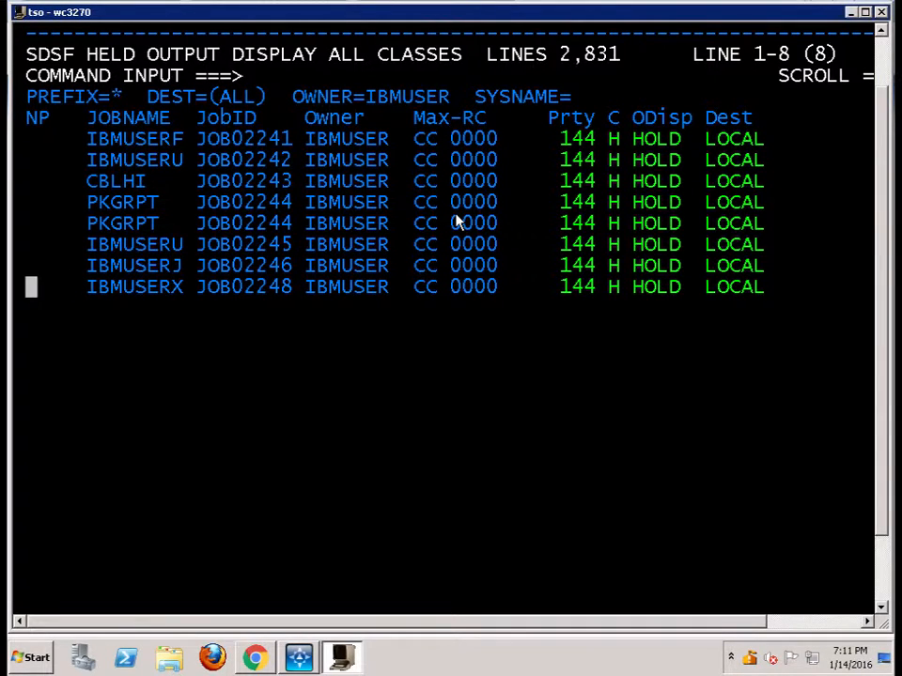
text(s)
key(Return)
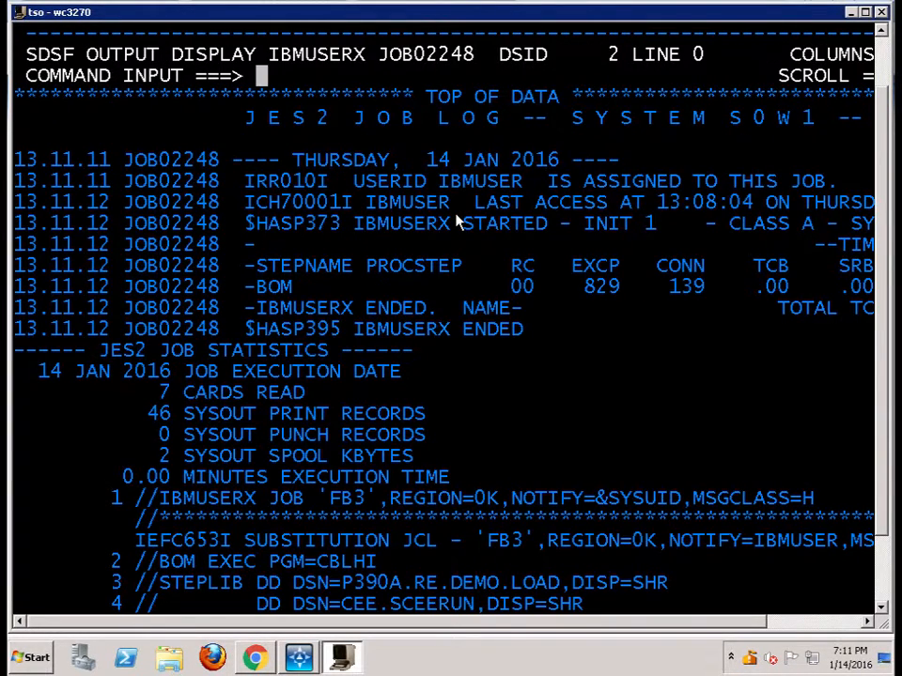
Examine the end of the IBMUSERX job output and go back five lines with the up 5 command
key(F8)
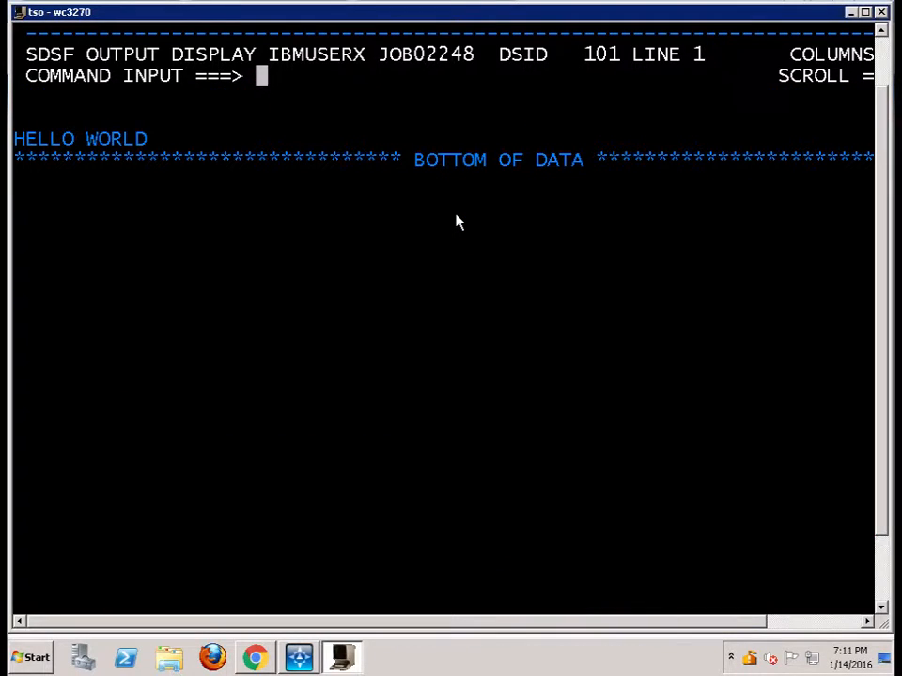
text(up 5)
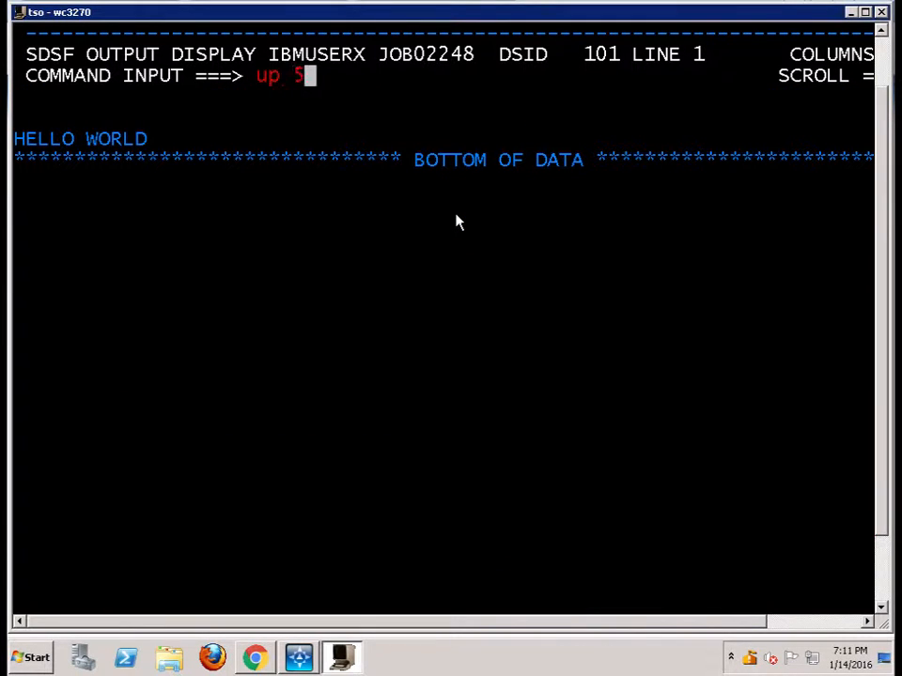
key(Return)
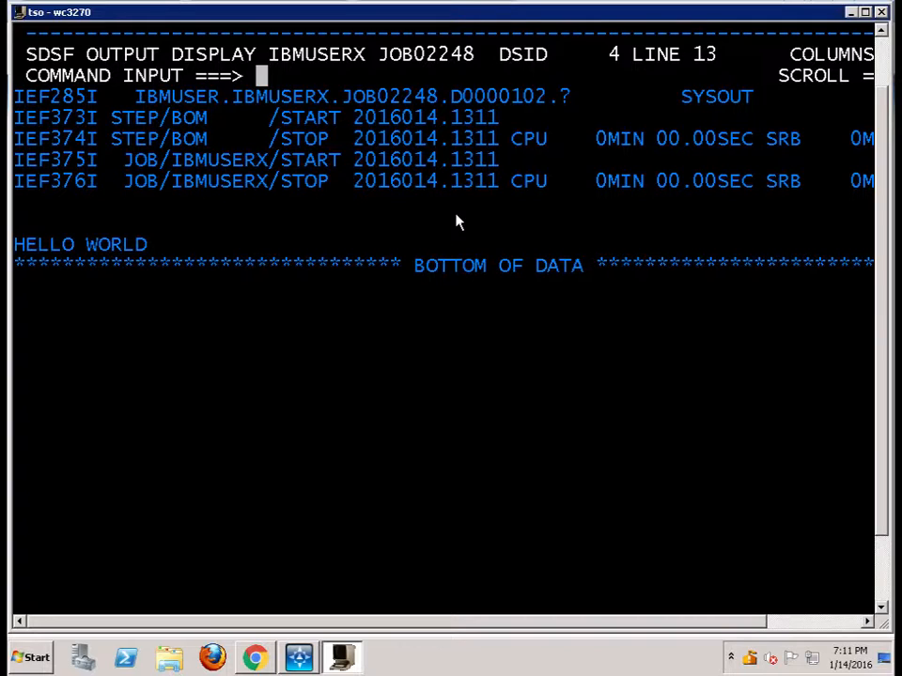
Switch to the Dictionary Definitions page in Chrome and reload it to check the deployed Harvest version
click(852, 12)
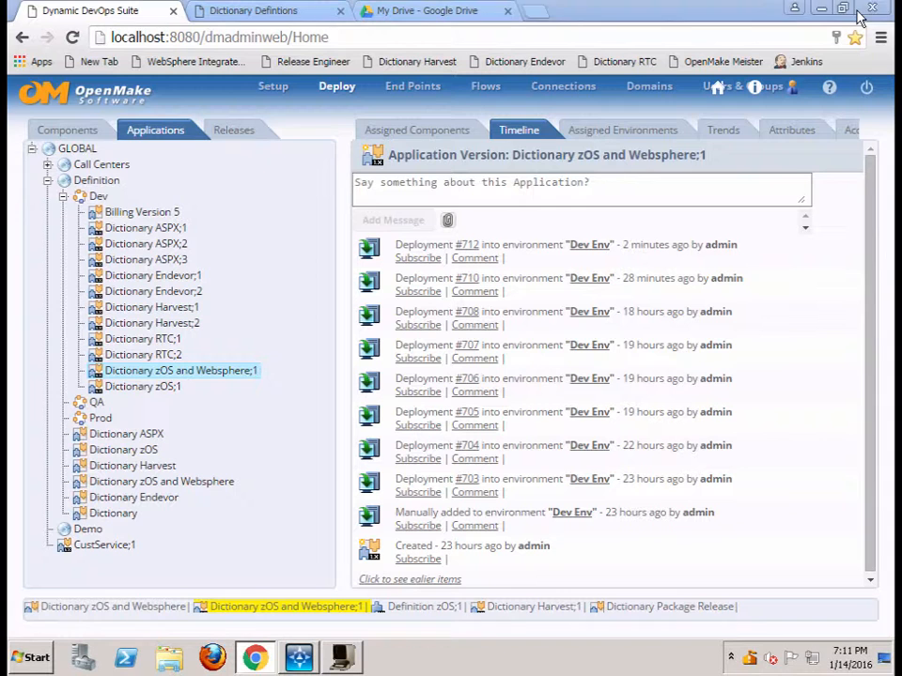
click(247, 11)
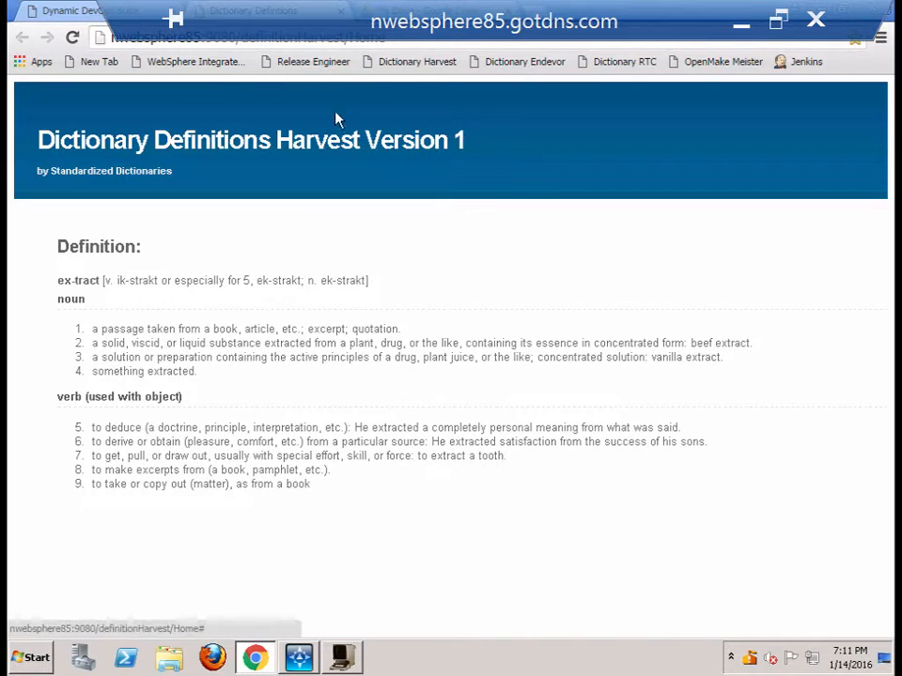
click(73, 39)
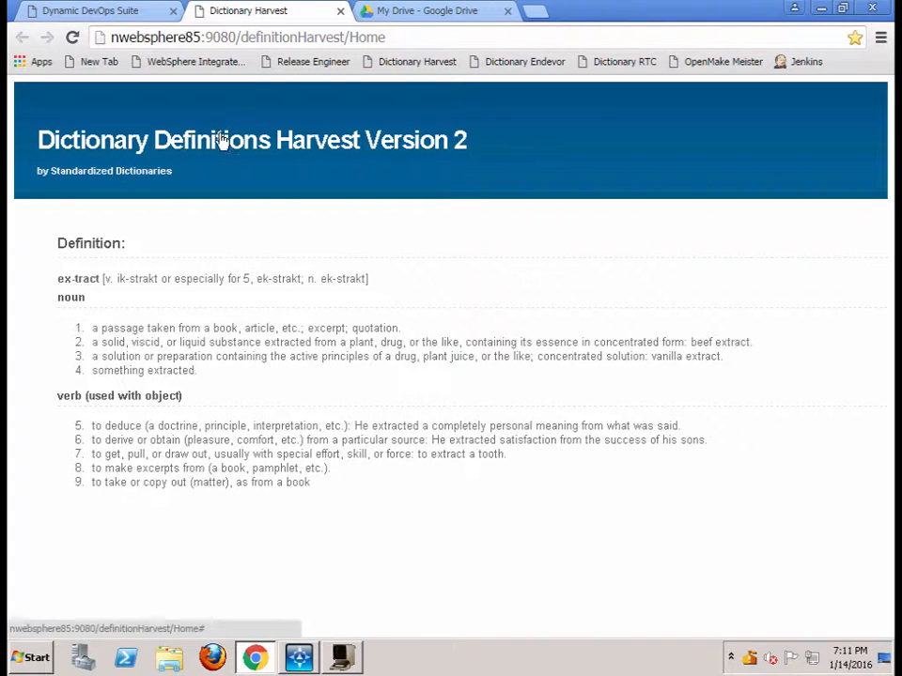
Return to the banorte-zos.pptx presentation in Google Drive and show the slide Build Process Flow using Harvest as Binary Repository
click(417, 13)
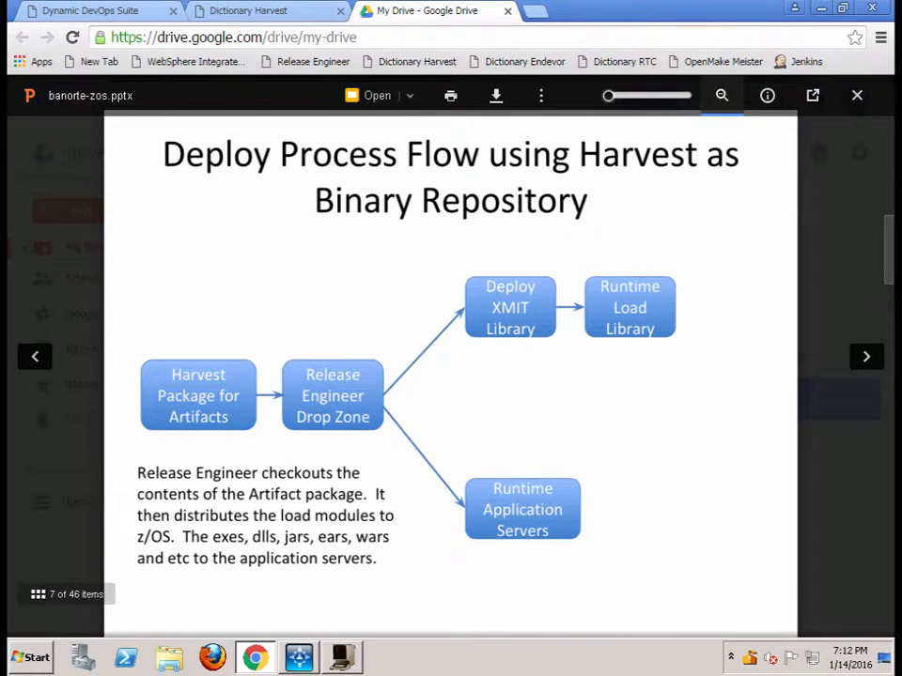
drag(891, 240, 885, 177)
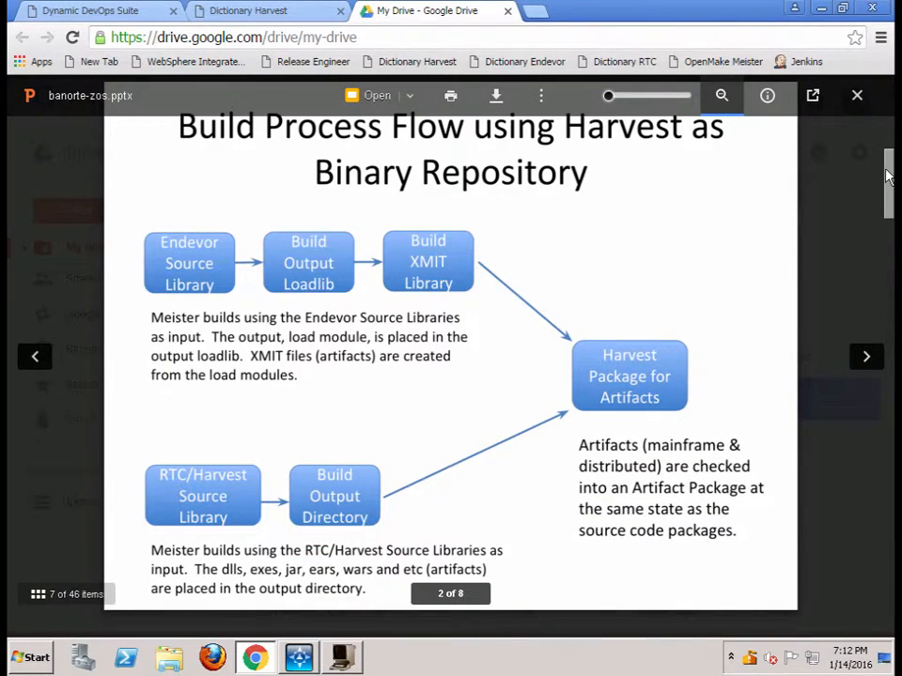